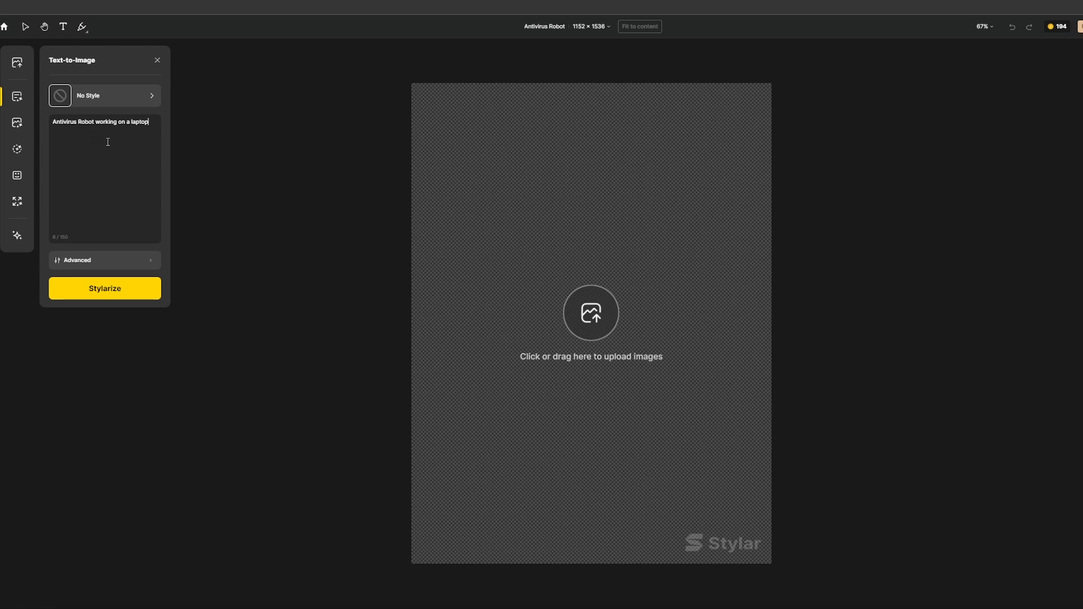
Change the text-to-image prompt to "Antivirus Humanoid Robot working on a laptop" and generate images without a style.
{"action": "left_click", "coordinate": [80, 128]}
{"action": "type", "text": "HU"}
{"action": "key", "text": "BackSpace"}
{"action": "type", "text": "umanoid"}
{"action": "left_click", "coordinate": [115, 290]}
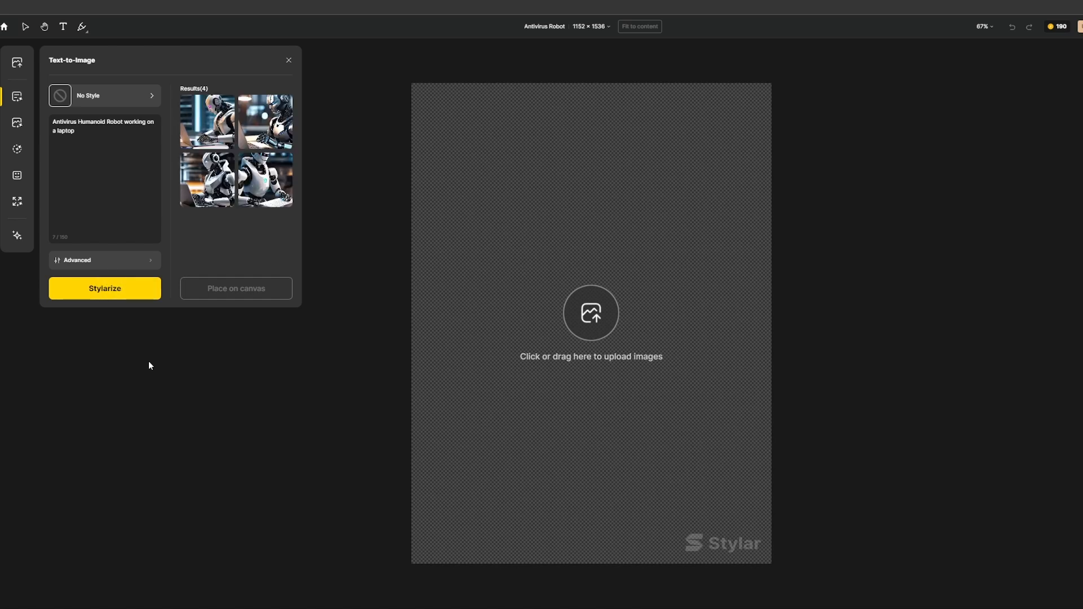
Compare the four generated previews and place the second one, the robot beneath the hanging lamp, on the canvas.
{"action": "mouse_move", "coordinate": [219, 115]}
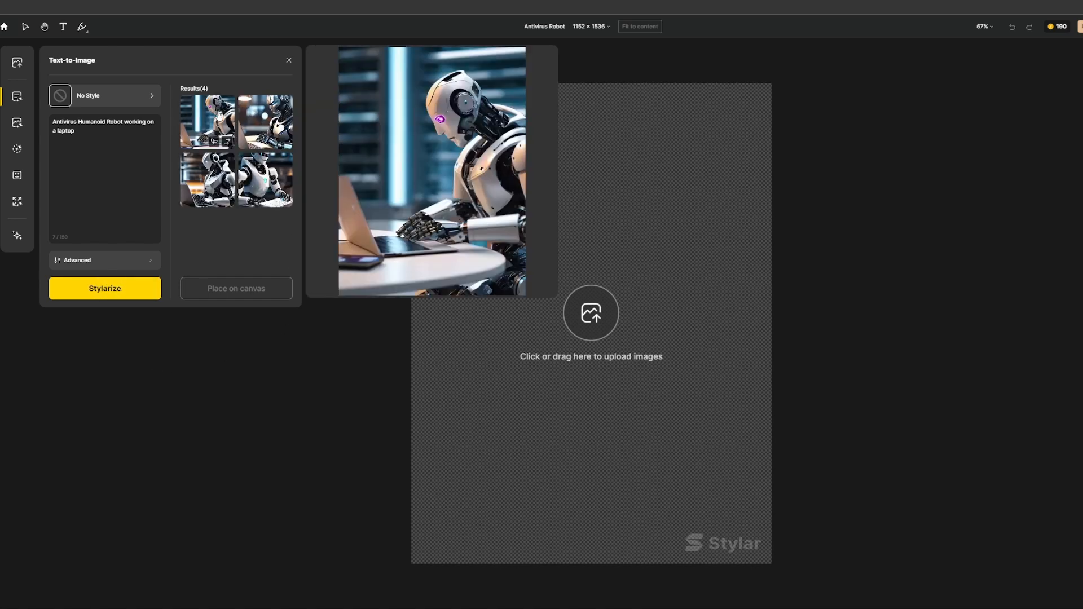
{"action": "mouse_move", "coordinate": [252, 123]}
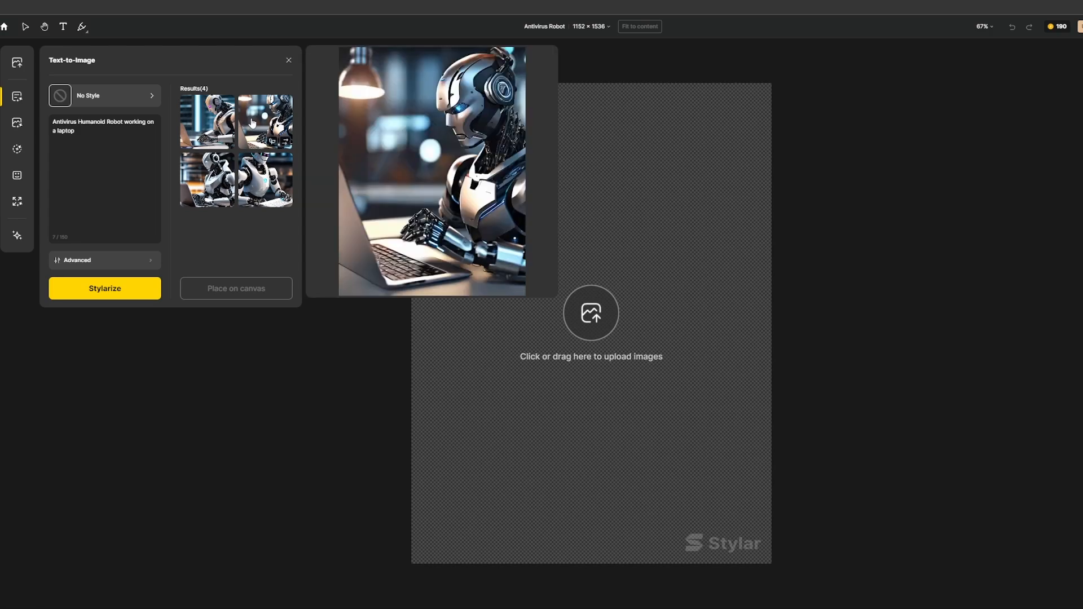
{"action": "mouse_move", "coordinate": [210, 169]}
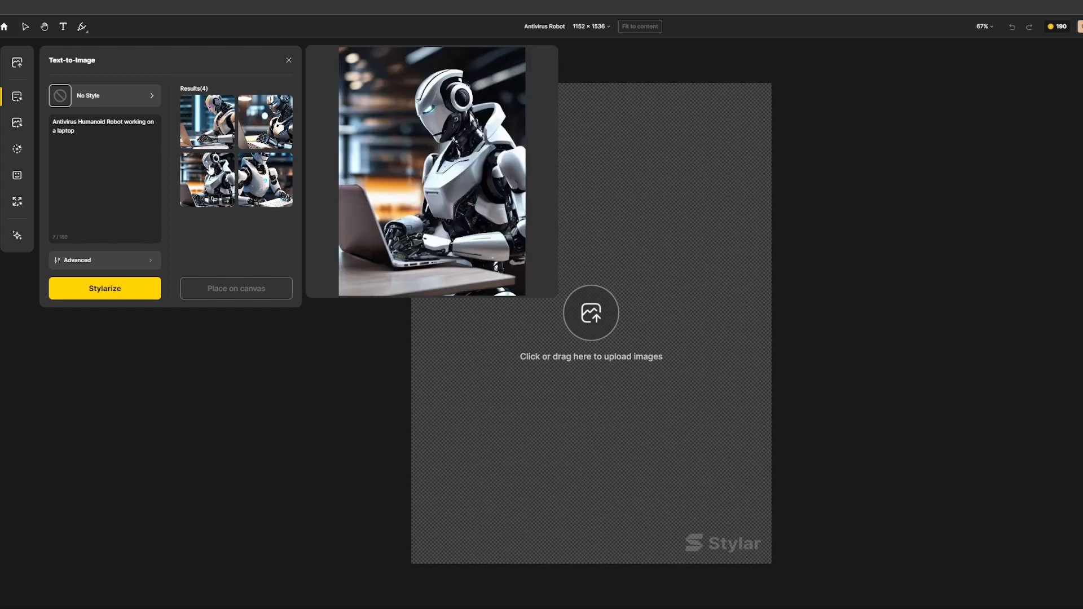
{"action": "mouse_move", "coordinate": [262, 173]}
{"action": "mouse_move", "coordinate": [234, 195]}
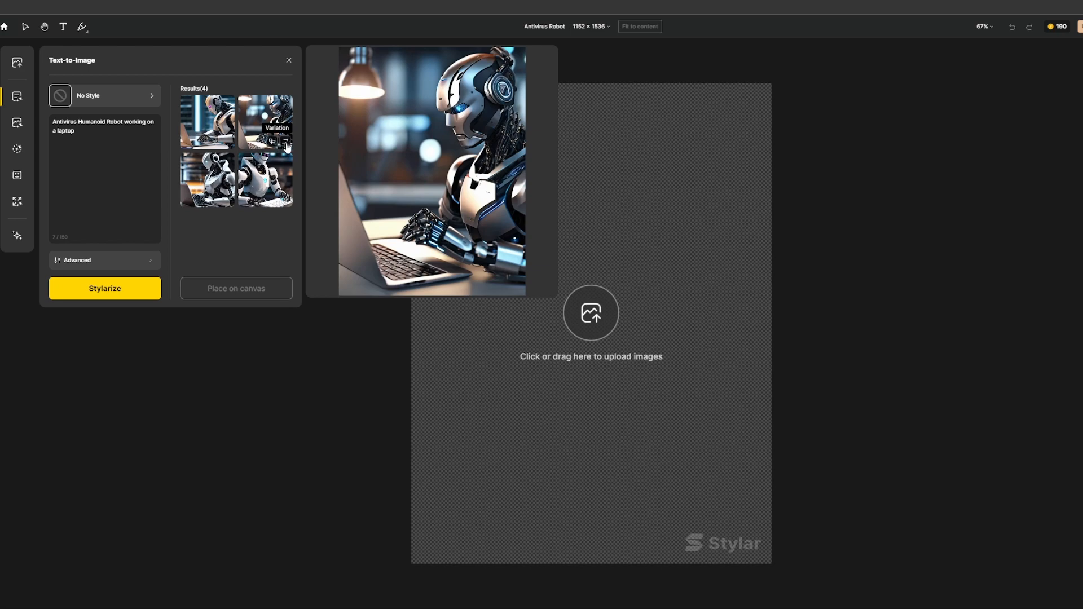
{"action": "left_click", "coordinate": [268, 124]}
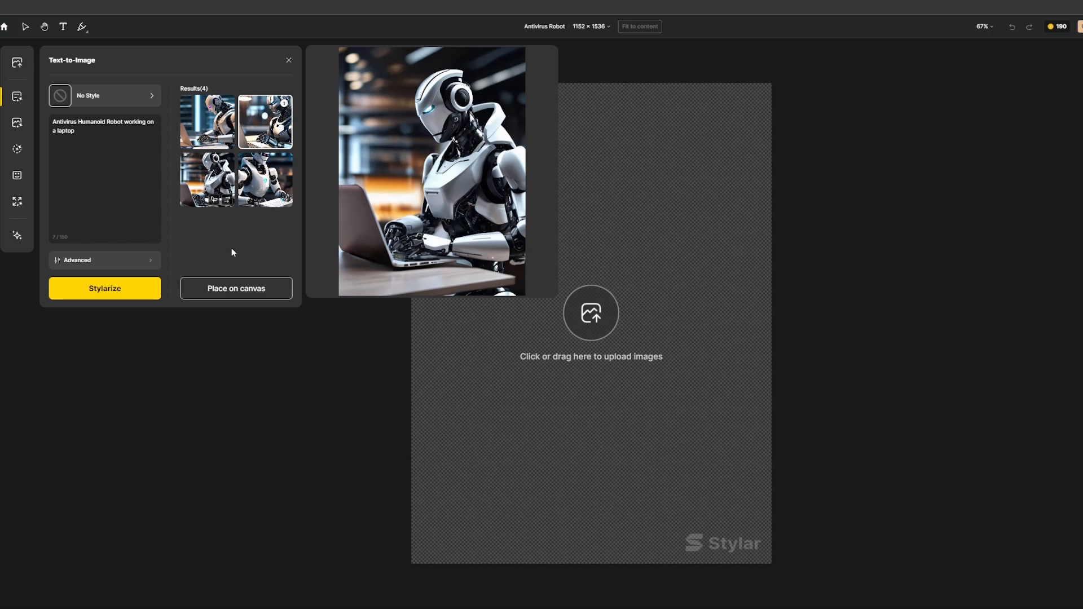
{"action": "mouse_move", "coordinate": [255, 122]}
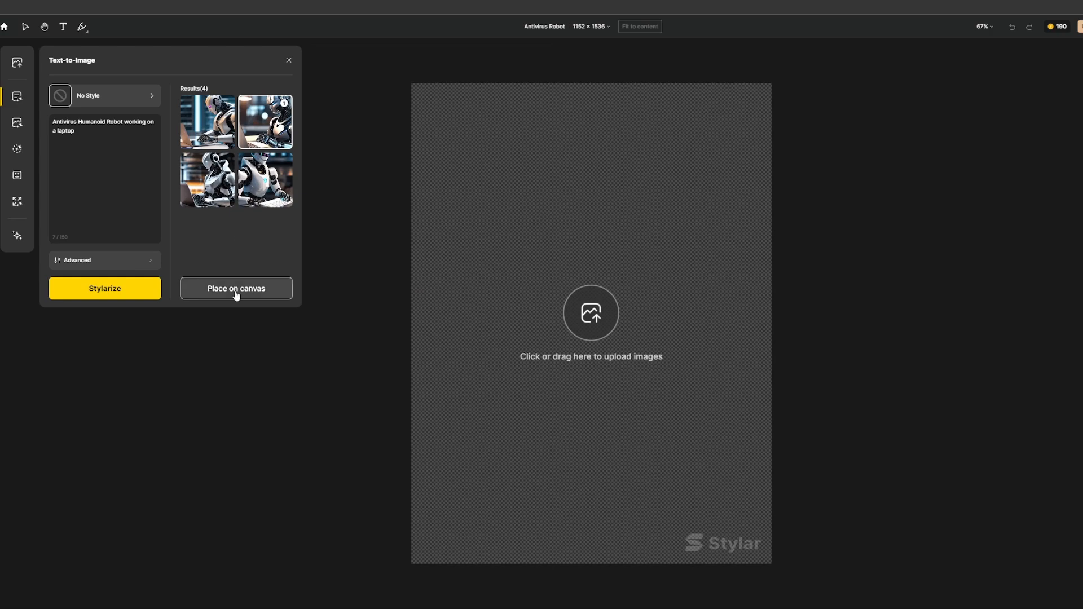
{"action": "left_click", "coordinate": [236, 290]}
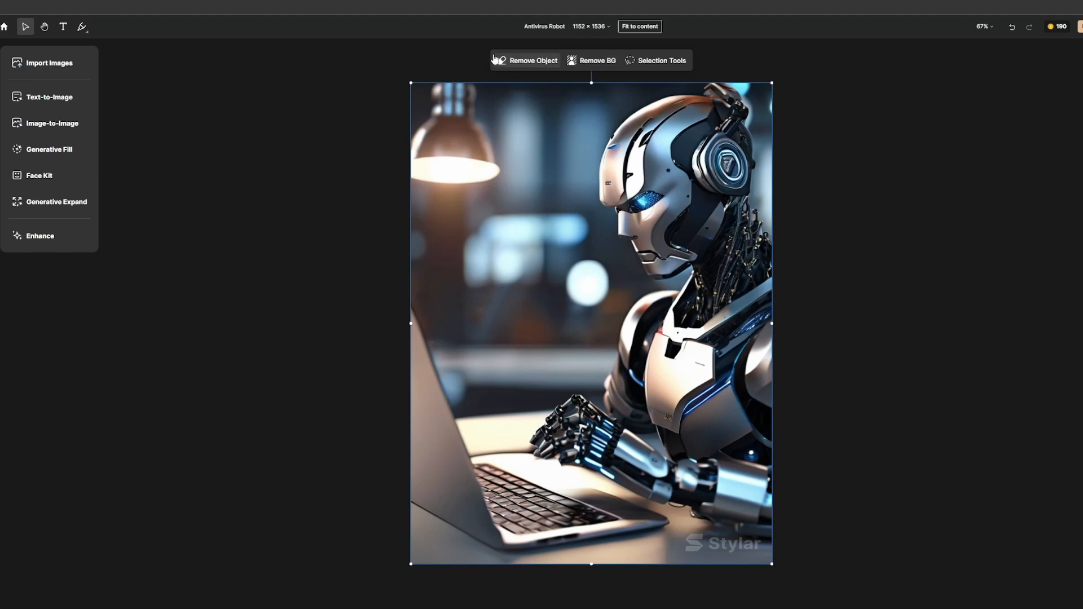
Remove the hanging lamp from the robot image by brushing over it with Remove Object.
{"action": "left_click", "coordinate": [526, 61]}
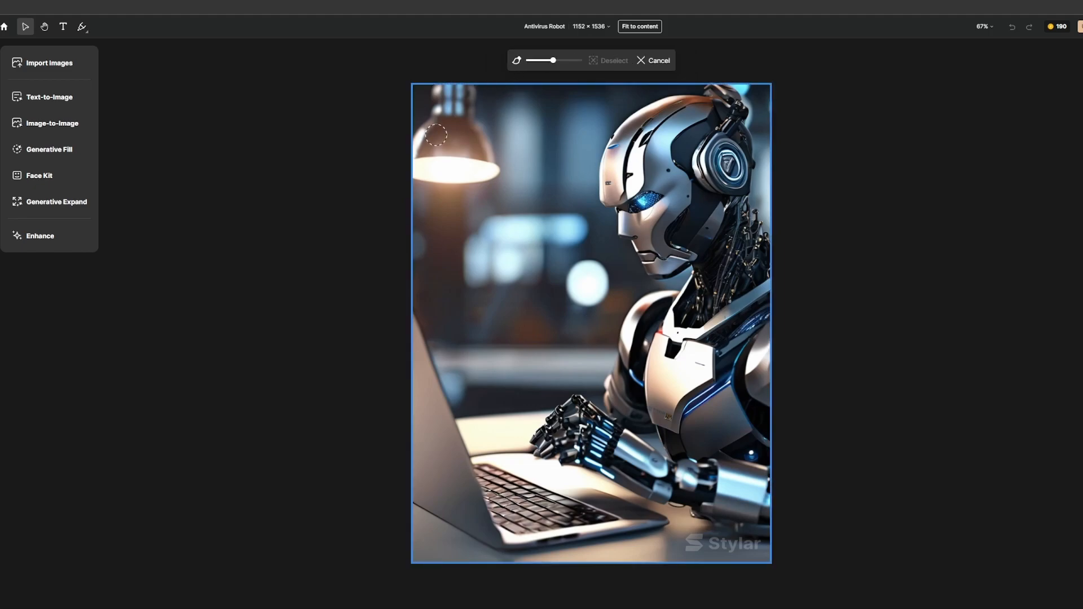
{"action": "mouse_move", "coordinate": [443, 143]}
{"action": "left_mouse_down"}
{"action": "mouse_move", "coordinate": [491, 165]}
{"action": "mouse_move", "coordinate": [473, 177]}
{"action": "mouse_move", "coordinate": [422, 174]}
{"action": "mouse_move", "coordinate": [440, 86]}
{"action": "left_mouse_up"}
{"action": "mouse_move", "coordinate": [469, 130]}
{"action": "left_mouse_down"}
{"action": "mouse_move", "coordinate": [468, 87]}
{"action": "mouse_move", "coordinate": [478, 159]}
{"action": "mouse_move", "coordinate": [434, 155]}
{"action": "mouse_move", "coordinate": [452, 91]}
{"action": "mouse_move", "coordinate": [453, 141]}
{"action": "mouse_move", "coordinate": [433, 158]}
{"action": "left_mouse_up"}
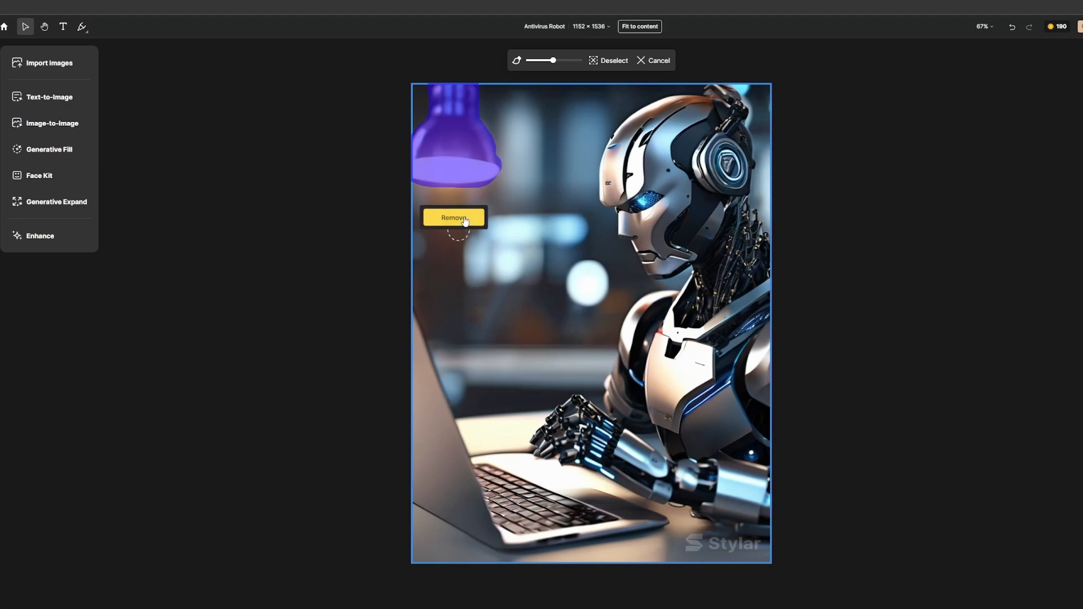
{"action": "left_click", "coordinate": [465, 221]}
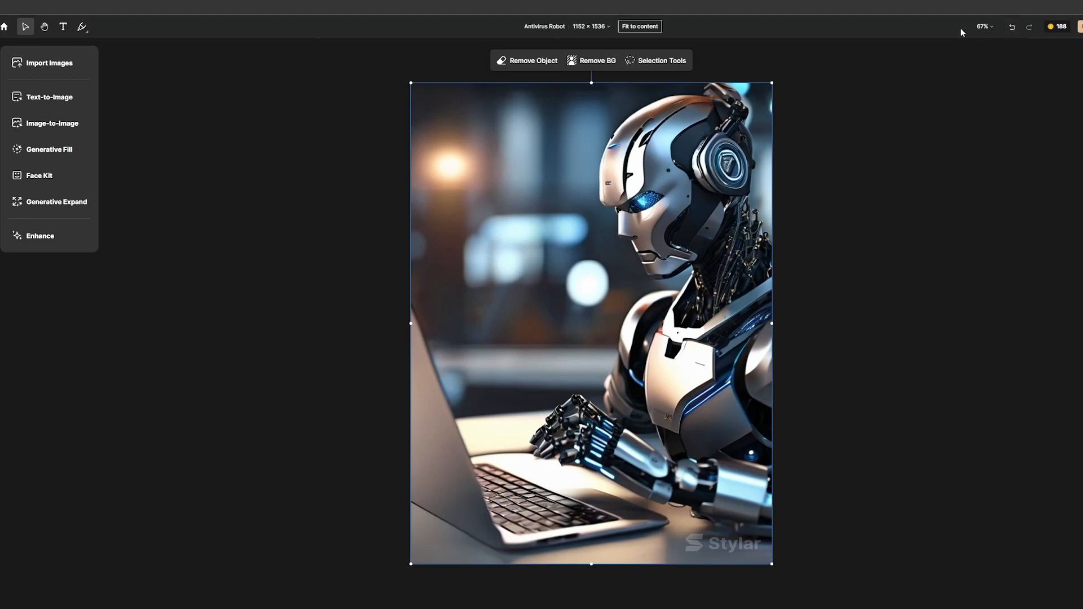
View the canvas at 100%, 50% and 75% zoom.
{"action": "left_click", "coordinate": [989, 30]}
{"action": "left_click", "coordinate": [987, 74]}
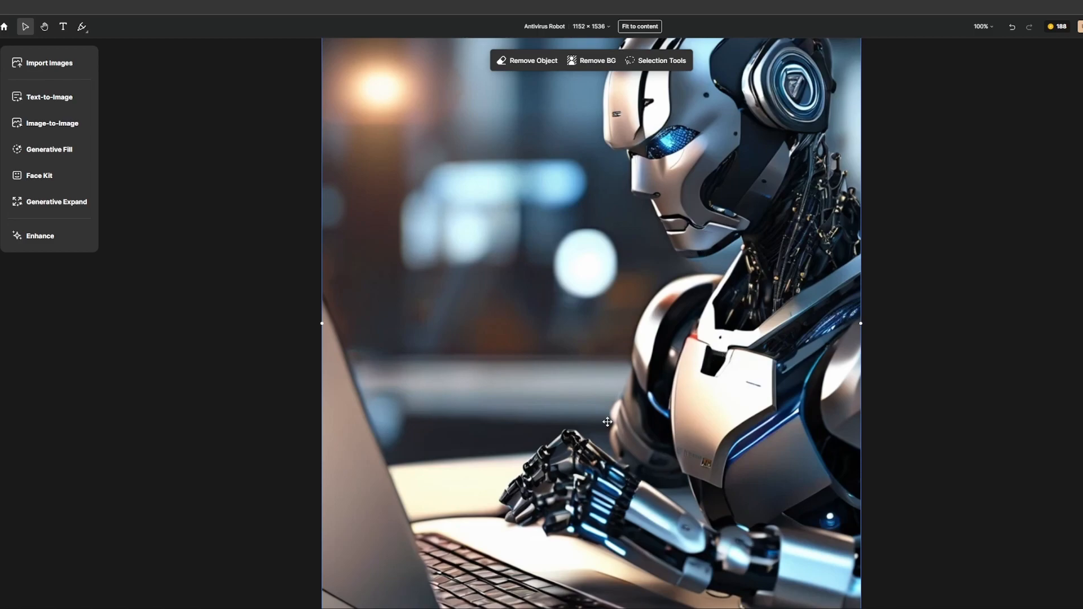
{"action": "left_click", "coordinate": [983, 27]}
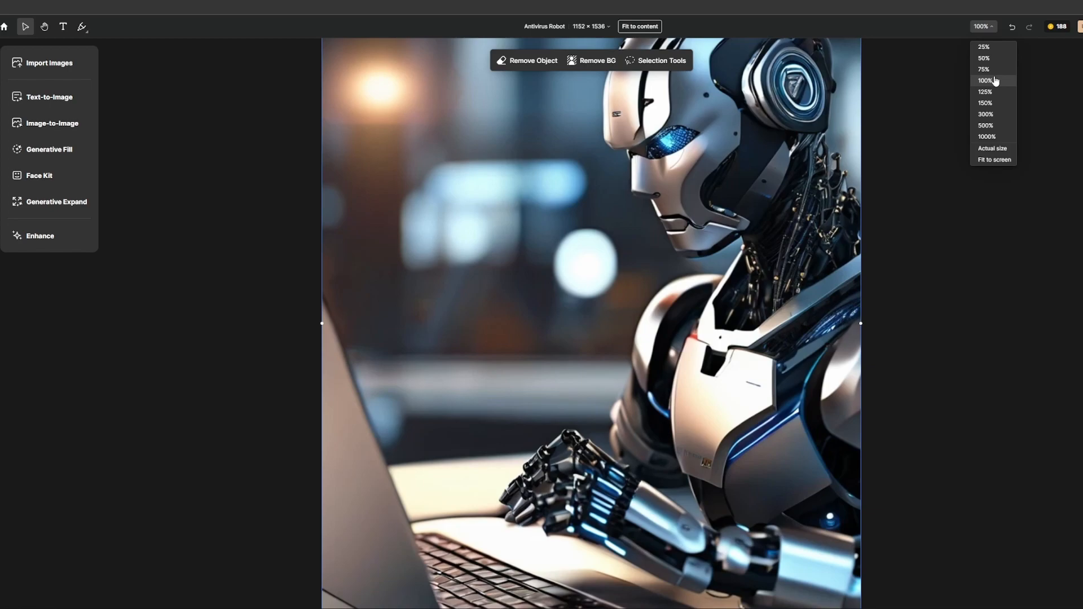
{"action": "left_click", "coordinate": [1001, 59]}
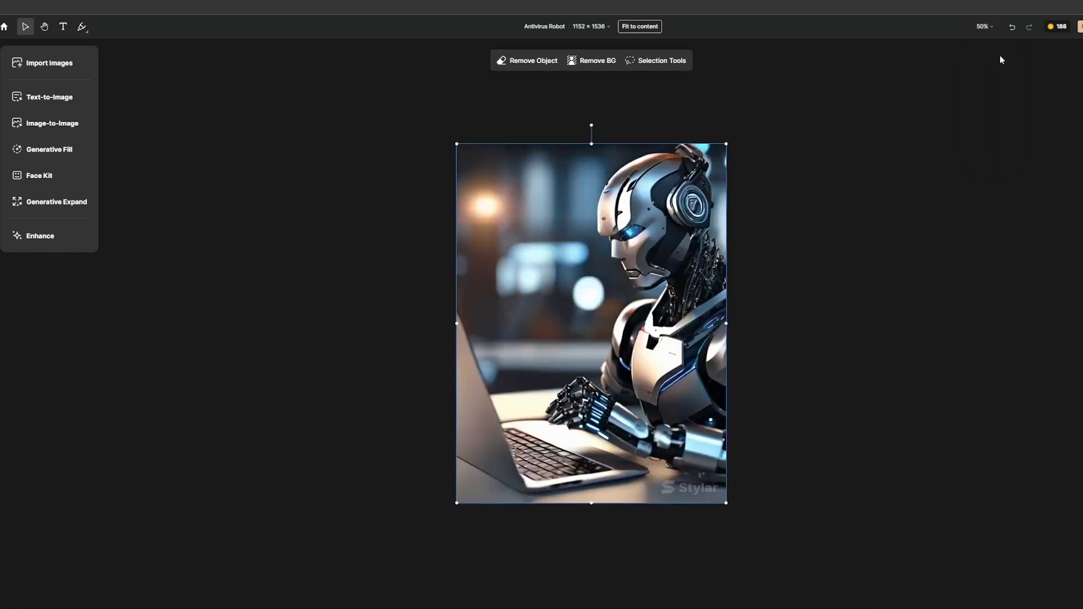
{"action": "left_click", "coordinate": [989, 28]}
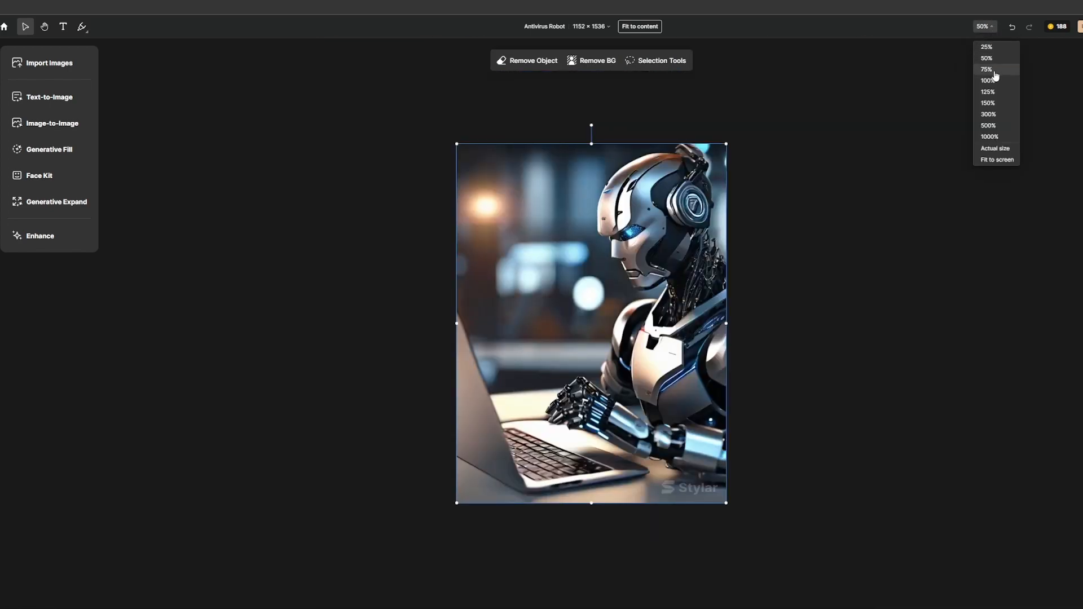
{"action": "left_click", "coordinate": [996, 74]}
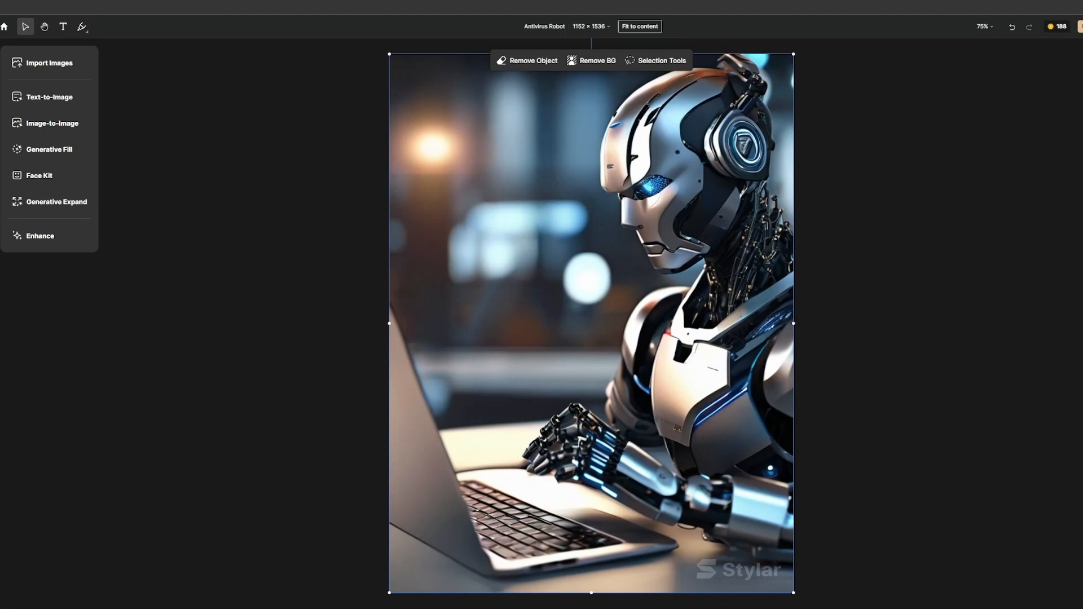
Examine the file type and upscale choices in the export settings.
{"action": "left_click", "coordinate": [1079, 61]}
{"action": "left_click", "coordinate": [1079, 76]}
{"action": "left_click", "coordinate": [1078, 60]}
{"action": "left_click", "coordinate": [1078, 91]}
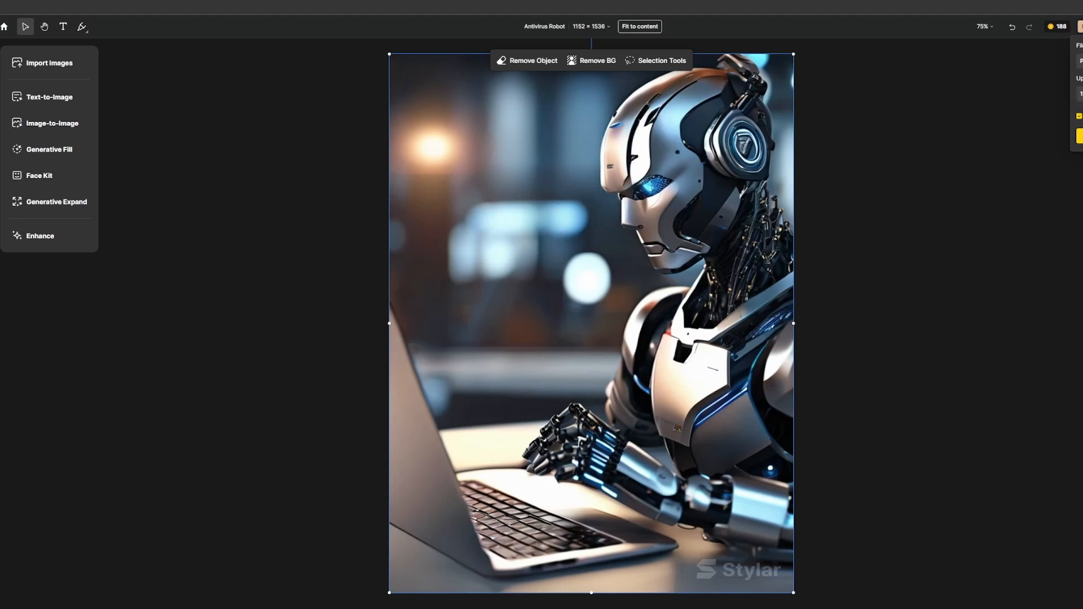
{"action": "left_click", "coordinate": [1079, 94]}
{"action": "left_click", "coordinate": [1079, 124]}
{"action": "left_click", "coordinate": [1078, 94]}
{"action": "left_click", "coordinate": [1079, 94]}
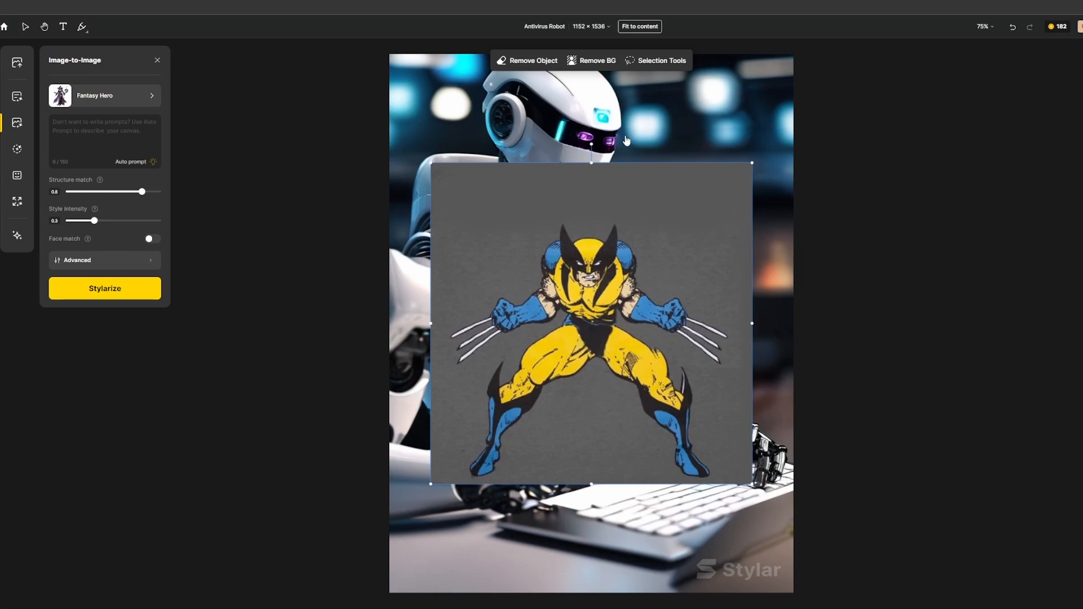
{"action": "left_click", "coordinate": [701, 123]}
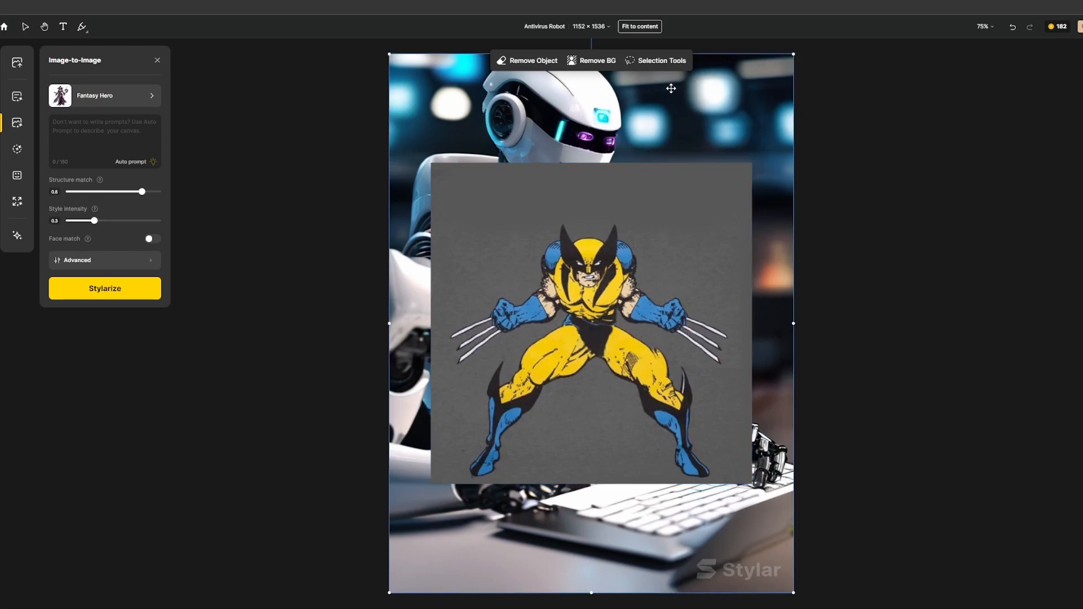
{"action": "right_click", "coordinate": [619, 105]}
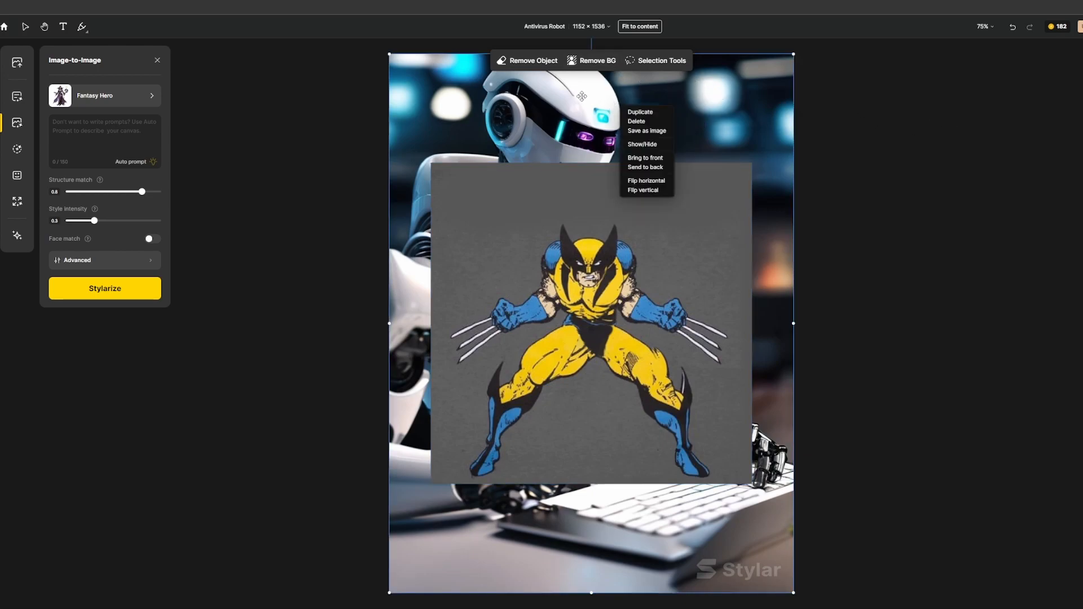
{"action": "left_click", "coordinate": [518, 61]}
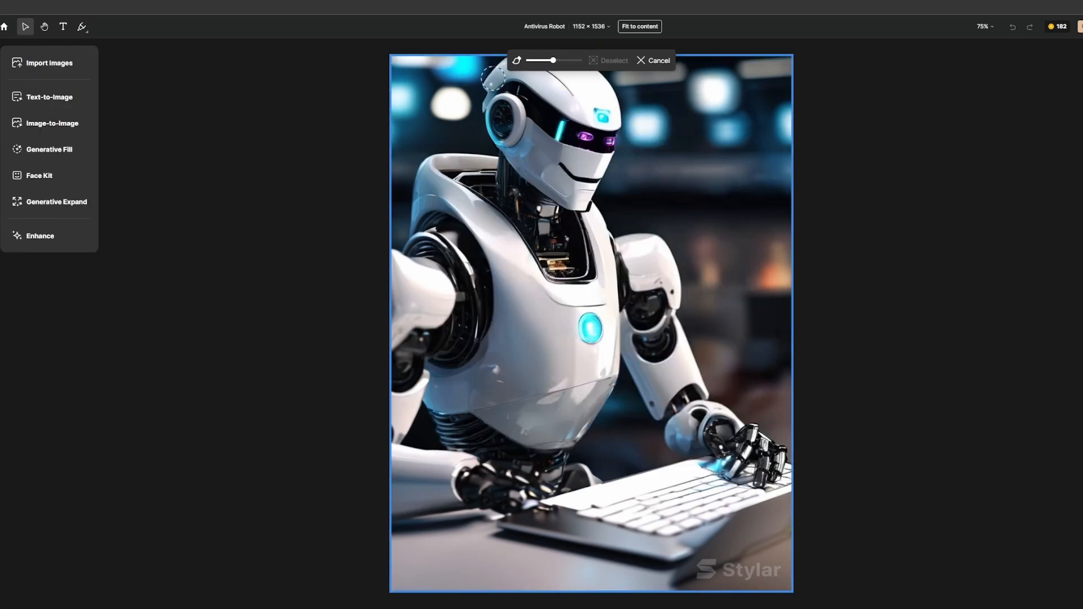
{"action": "left_click", "coordinate": [654, 61]}
Delete the robot images stacked behind the Wolverine picture.
{"action": "right_click", "coordinate": [670, 100]}
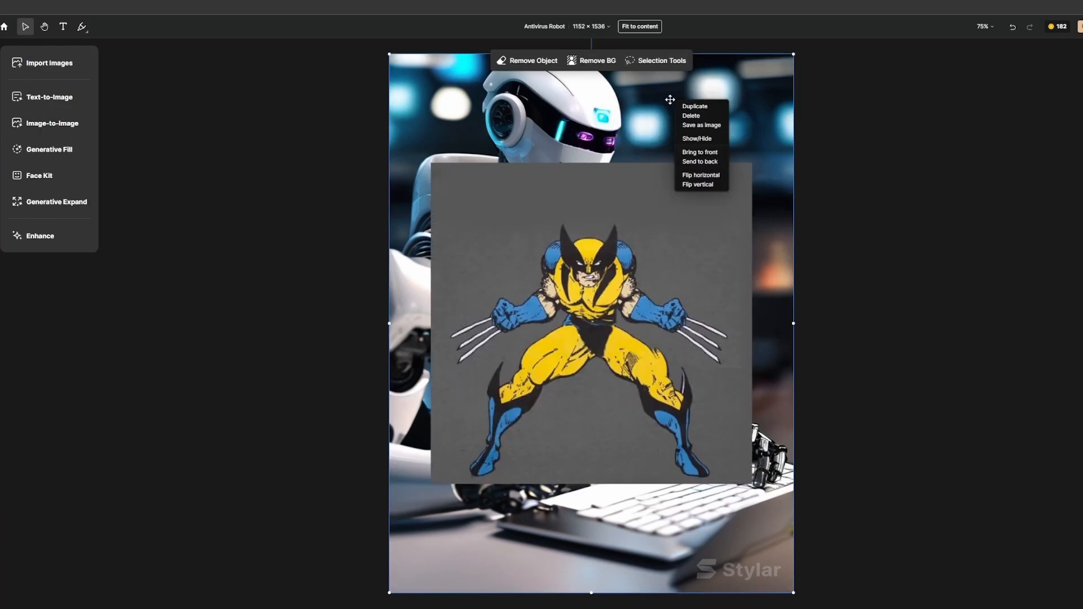
{"action": "left_click", "coordinate": [691, 116]}
{"action": "right_click", "coordinate": [653, 122]}
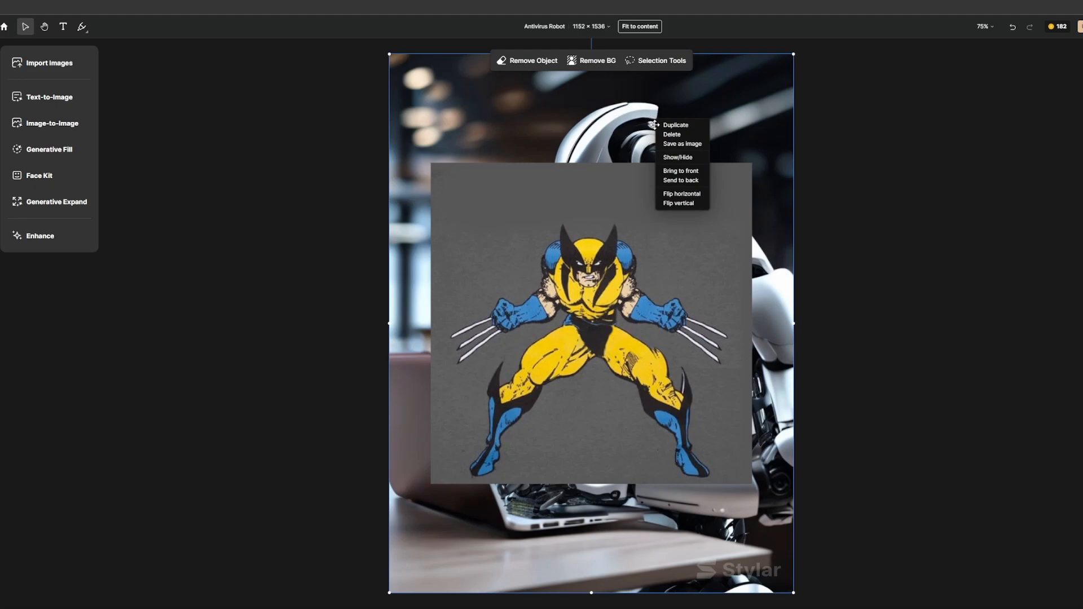
{"action": "left_click", "coordinate": [672, 134]}
{"action": "left_click", "coordinate": [652, 197]}
{"action": "right_click", "coordinate": [663, 140]}
{"action": "left_click", "coordinate": [674, 151]}
{"action": "left_click", "coordinate": [658, 229]}
{"action": "right_click", "coordinate": [640, 207]}
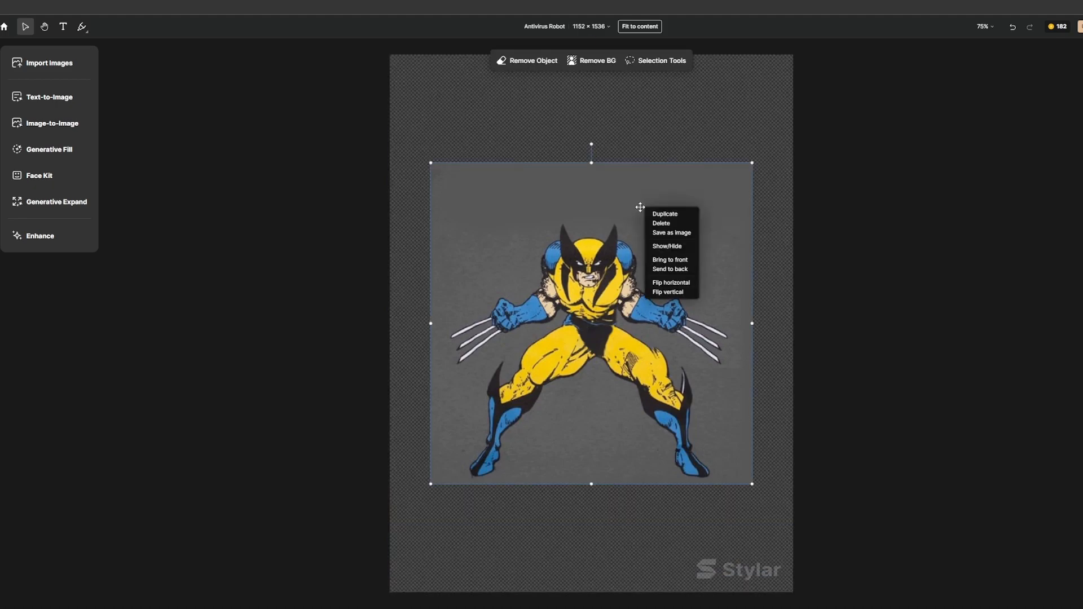
{"action": "left_click", "coordinate": [619, 263]}
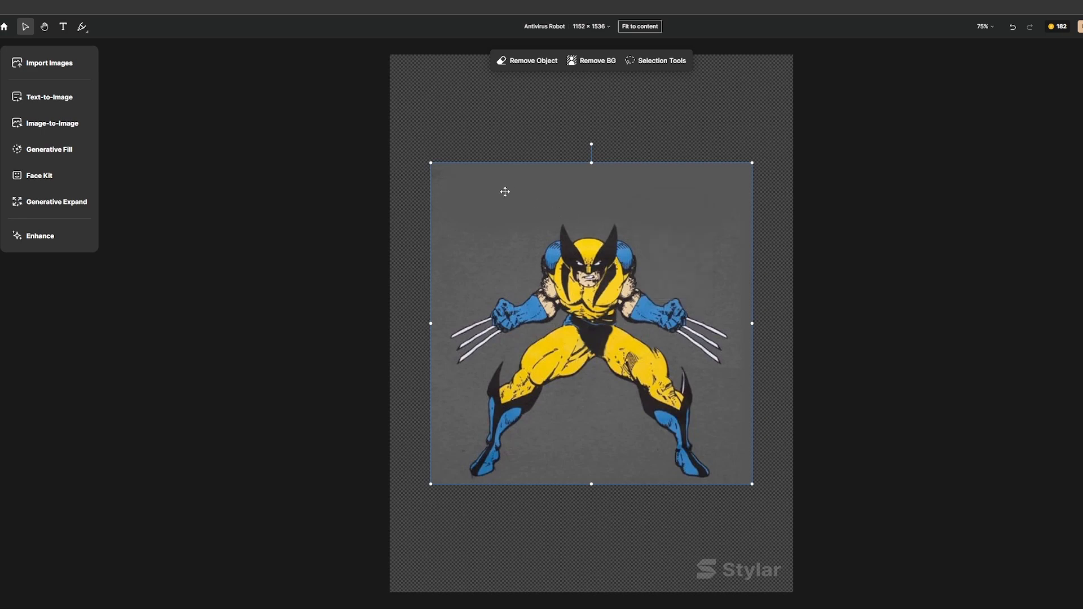
Move the Wolverine picture to the canvas's top-left corner and apply a 1:1 aspect ratio with 1536 × 1536 dimensions to the canvas.
{"action": "left_click_drag", "start_coordinate": [433, 163], "coordinate": [393, 54]}
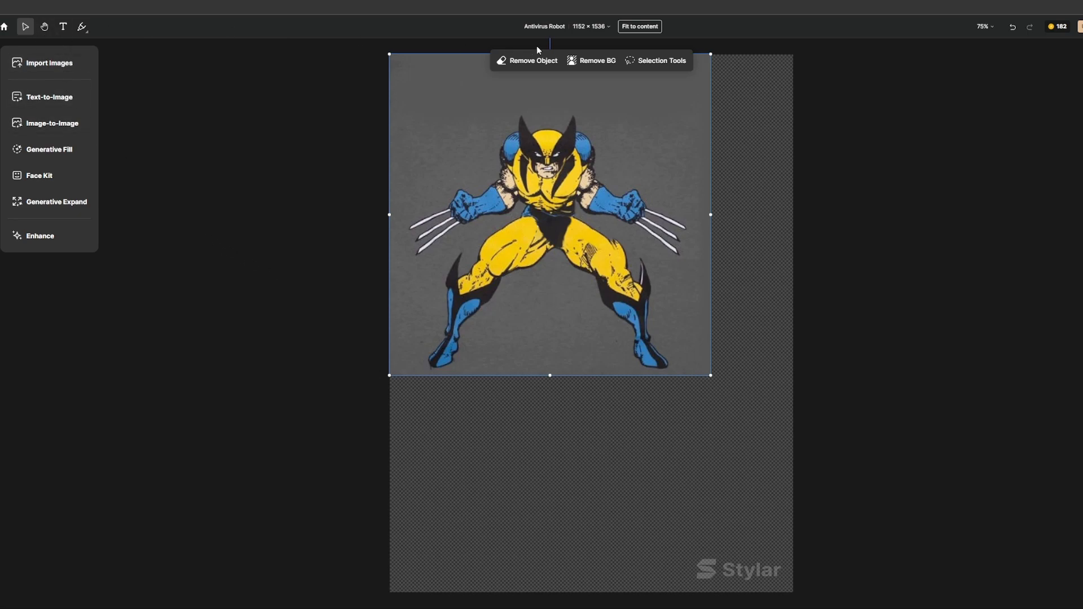
{"action": "left_click", "coordinate": [608, 28]}
{"action": "left_click", "coordinate": [513, 180]}
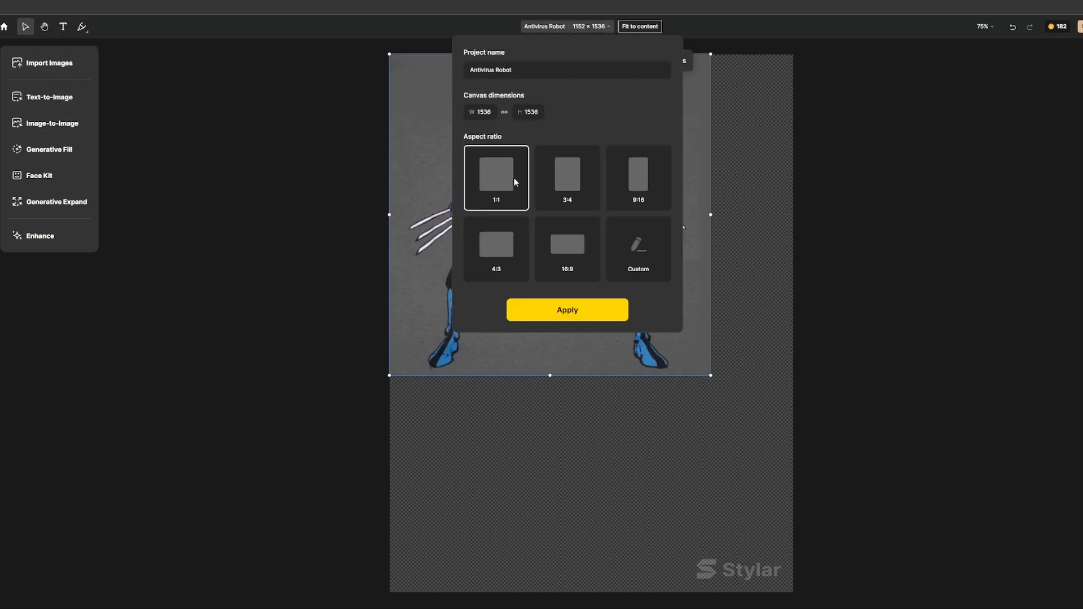
{"action": "left_click", "coordinate": [841, 203]}
{"action": "left_click", "coordinate": [598, 27]}
{"action": "left_click", "coordinate": [502, 190]}
{"action": "left_click", "coordinate": [568, 309]}
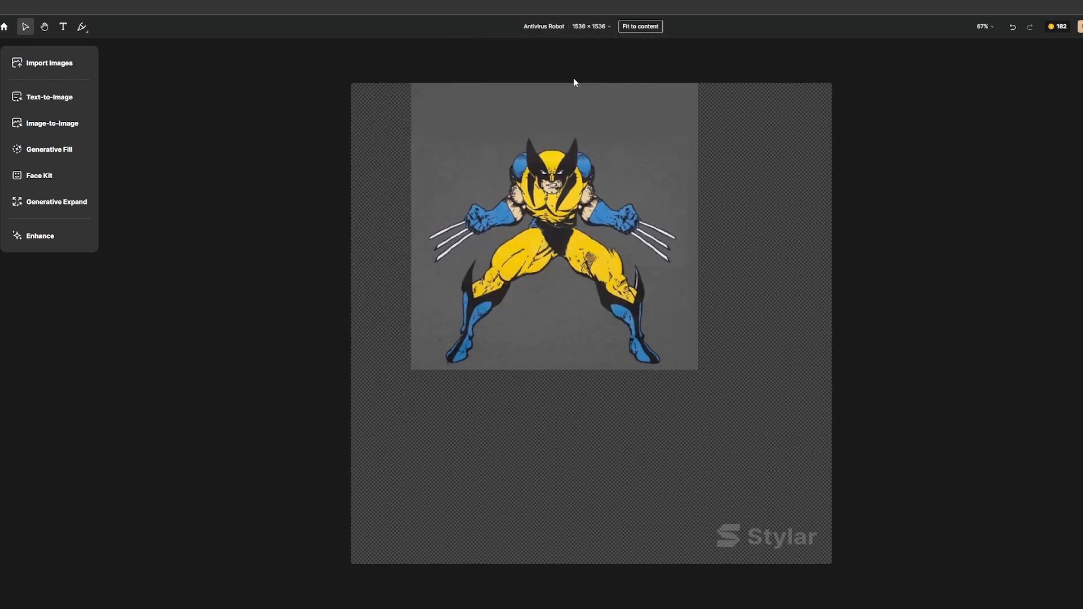
Rename the project as "Wolverine" and apply the change.
{"action": "left_click", "coordinate": [584, 27]}
{"action": "triple_click", "coordinate": [506, 63]}
{"action": "type", "text": "W"}
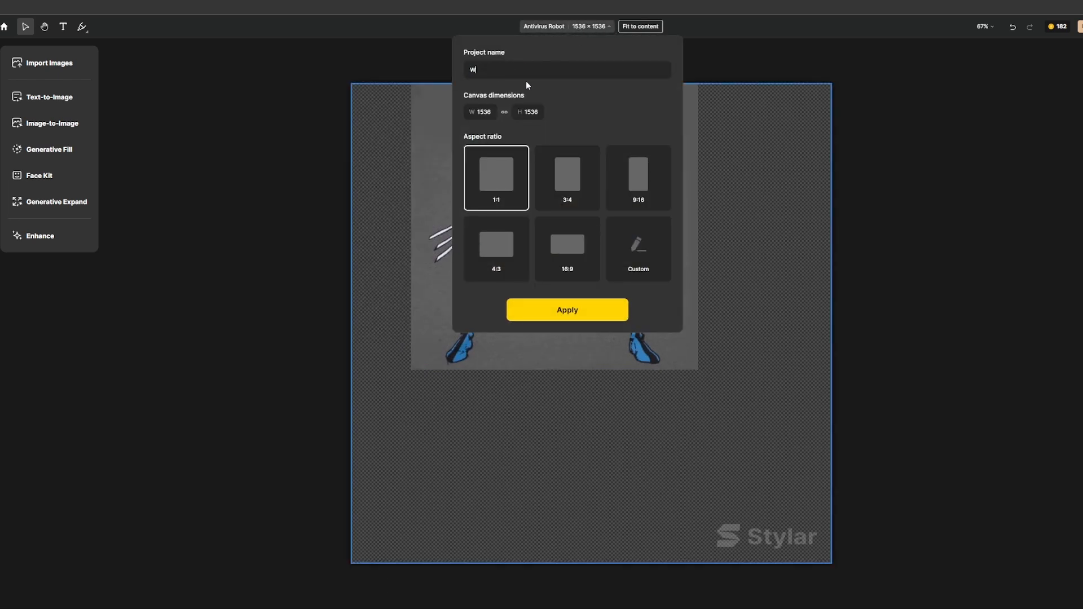
{"action": "type", "text": "olvear"}
{"action": "key", "text": "BackSpace"}
{"action": "key", "text": "BackSpace"}
{"action": "key", "text": "BackSpace"}
{"action": "key", "text": "BackSpace"}
{"action": "key", "text": "BackSpace"}
{"action": "key", "text": "BackSpace"}
{"action": "key", "text": "BackSpace"}
{"action": "key", "text": "BackSpace"}
{"action": "type", "text": "arine"}
{"action": "key", "text": "BackSpace"}
{"action": "key", "text": "BackSpace"}
{"action": "key", "text": "BackSpace"}
{"action": "key", "text": "BackSpace"}
{"action": "key", "text": "BackSpace"}
{"action": "type", "text": "erine"}
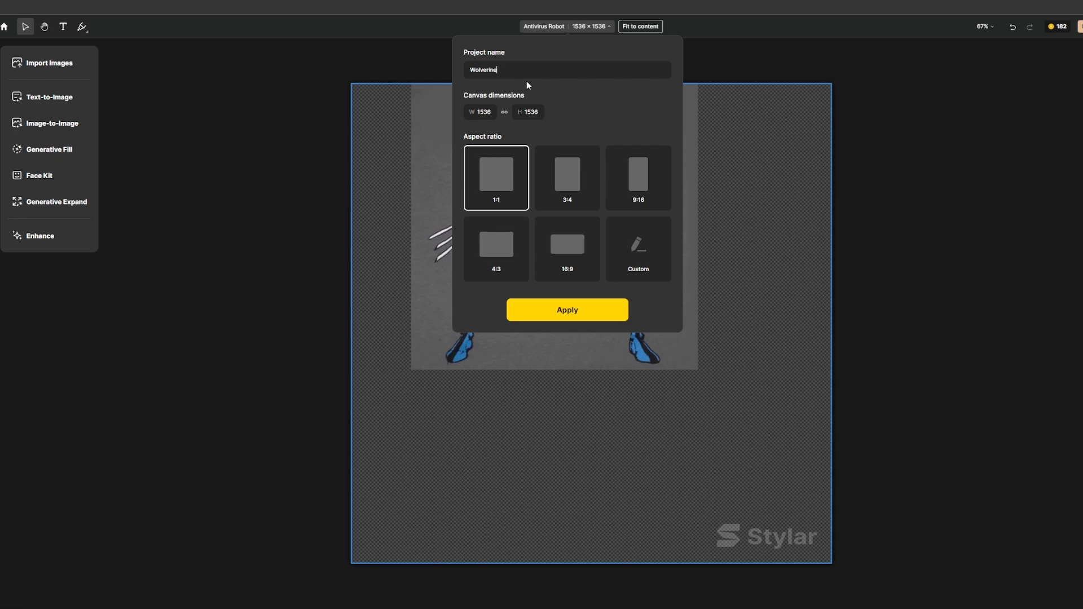
{"action": "left_click", "coordinate": [531, 315]}
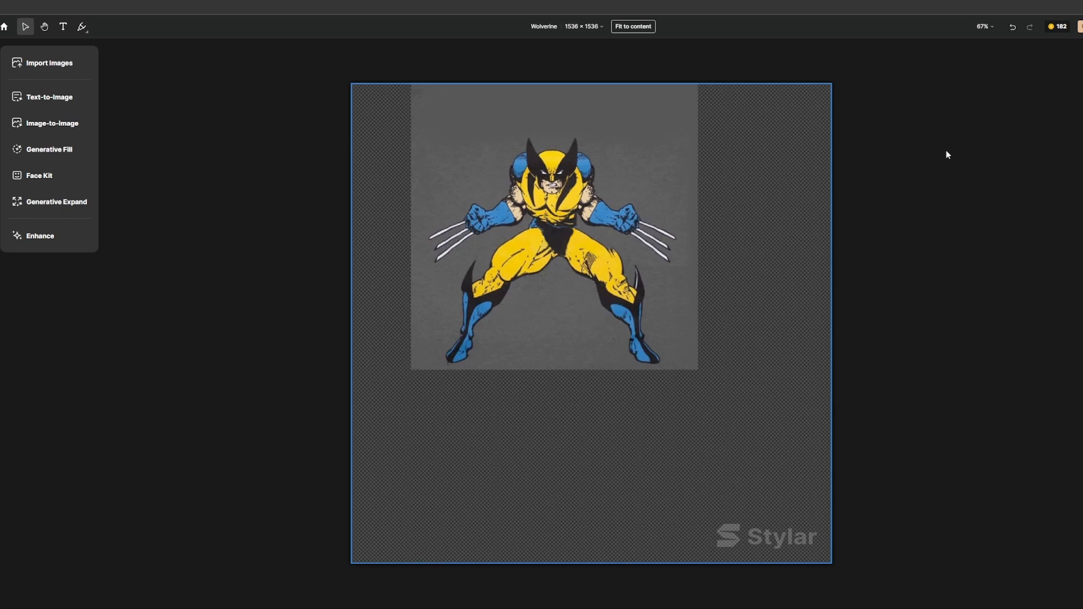
Delete the full-canvas layer that is selected in place of the Wolverine picture.
{"action": "right_click", "coordinate": [519, 157]}
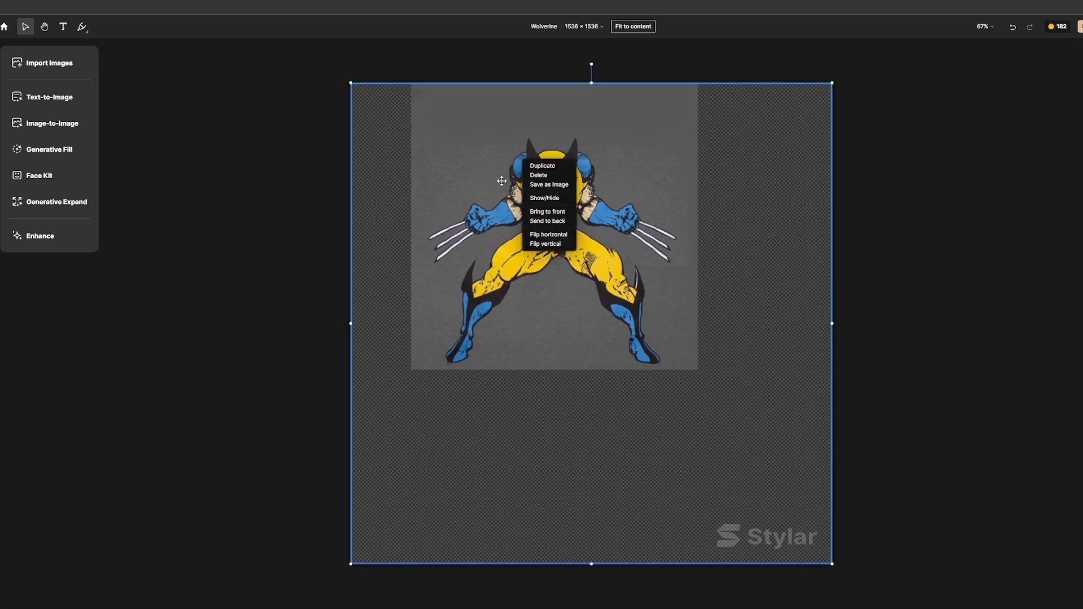
{"action": "left_click", "coordinate": [538, 174]}
{"action": "left_click", "coordinate": [538, 173]}
Enlarge the Wolverine picture from the canvas's top-left corner to the full canvas size, and shift it upward to leave an empty strip below.
{"action": "left_click_drag", "start_coordinate": [537, 173], "coordinate": [478, 173]}
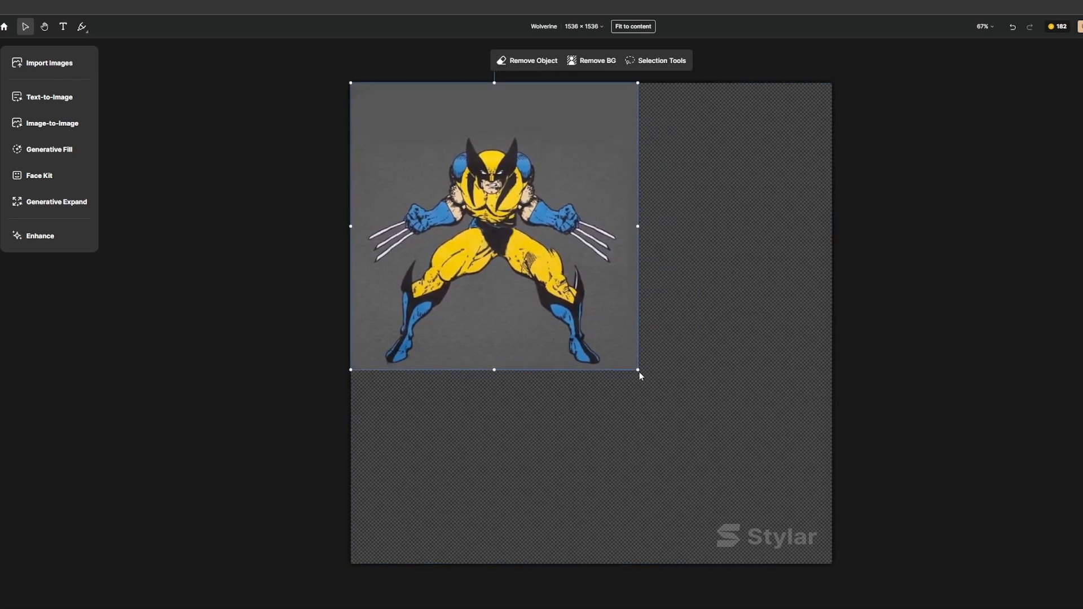
{"action": "left_click_drag", "start_coordinate": [639, 371], "coordinate": [848, 550]}
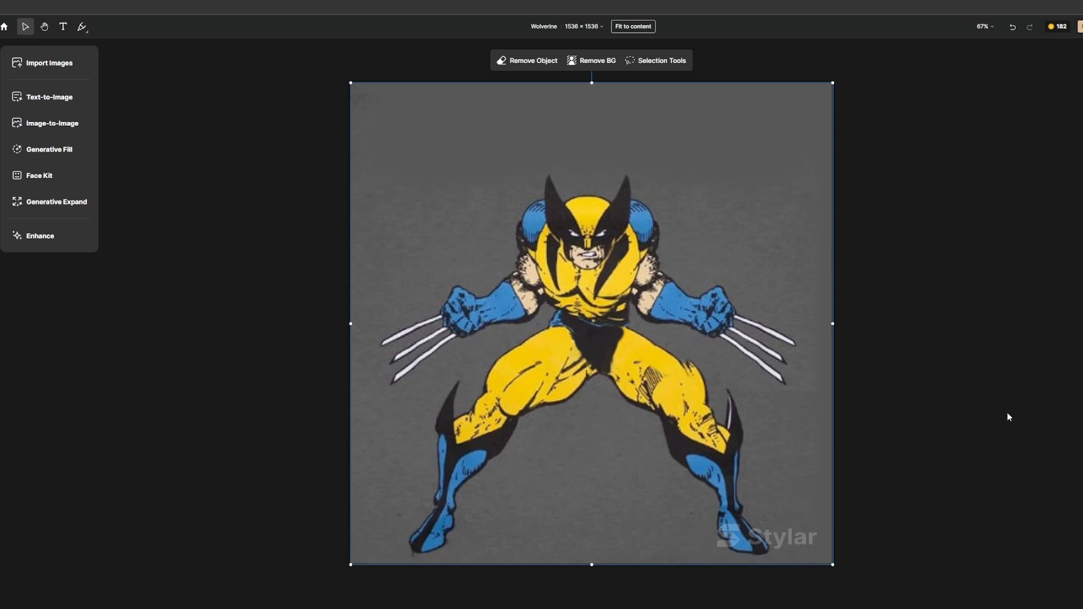
{"action": "left_click_drag", "start_coordinate": [757, 305], "coordinate": [763, 250]}
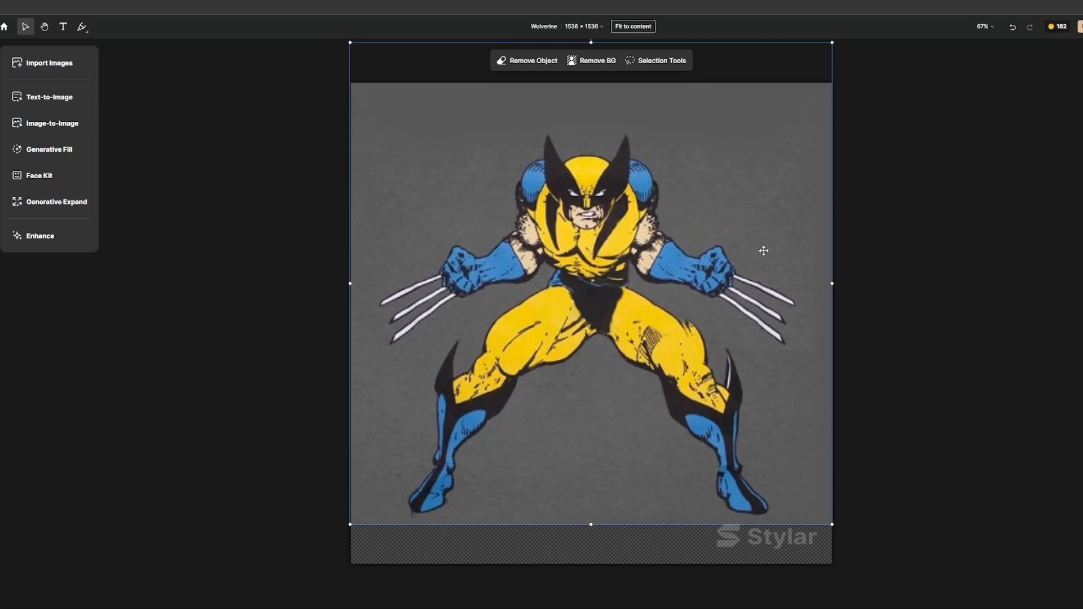
Generate Image-to-Image variations of the Wolverine picture with the Fantasy Hero style and the prompt "Wolverine".
{"action": "left_click", "coordinate": [955, 172]}
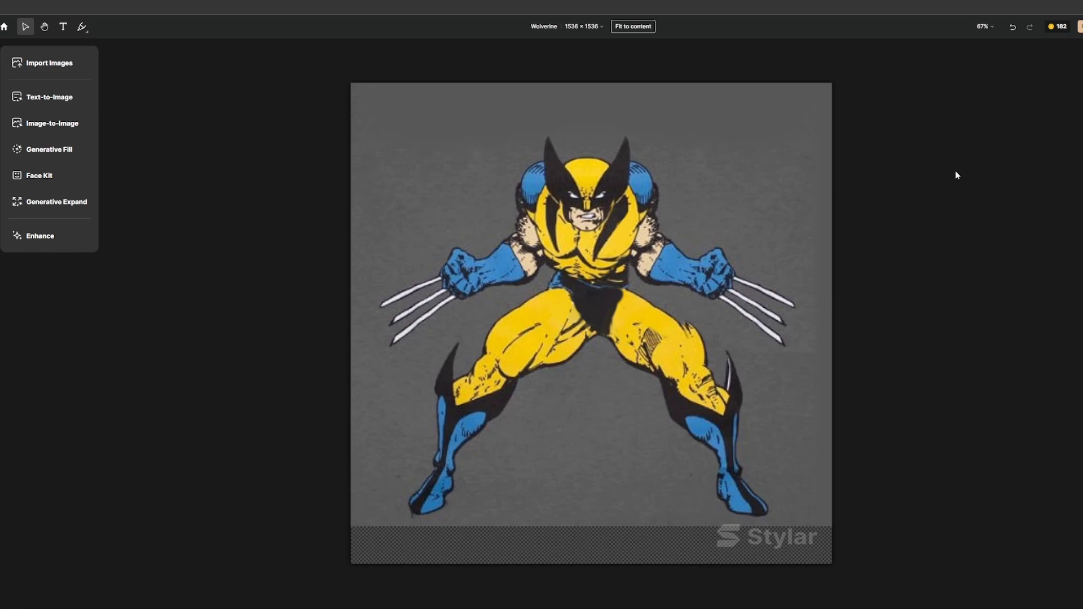
{"action": "left_click", "coordinate": [82, 124]}
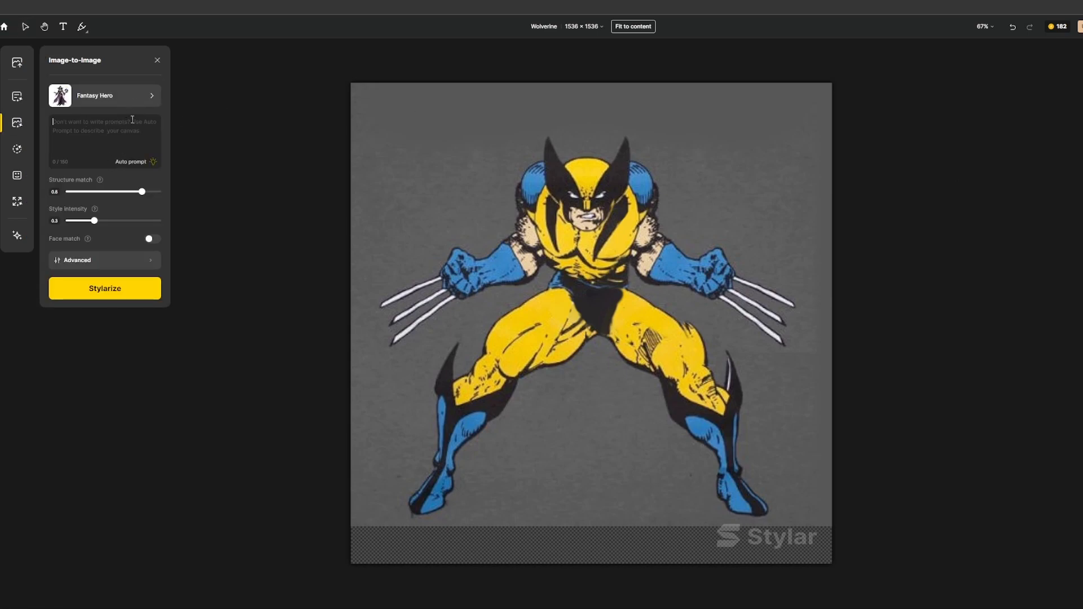
{"action": "type", "text": "Wolvari"}
{"action": "key", "text": "BackSpace"}
{"action": "key", "text": "BackSpace"}
{"action": "key", "text": "BackSpace"}
{"action": "type", "text": "erine"}
{"action": "left_click", "coordinate": [105, 289]}
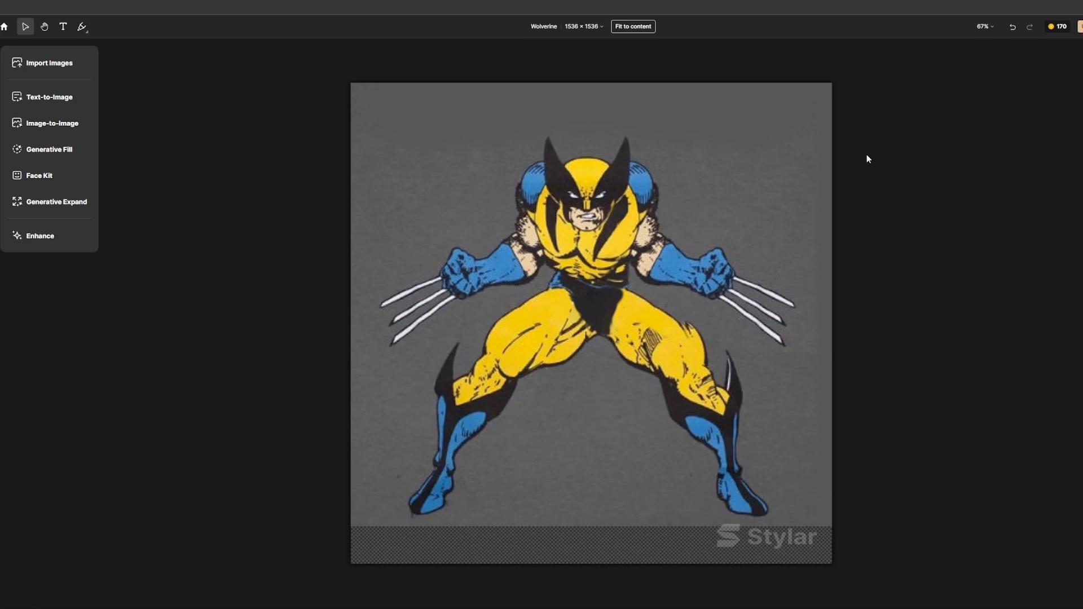
Browse the Image-to-Image style gallery and choose the Realistic style.
{"action": "left_click", "coordinate": [69, 124]}
{"action": "left_click", "coordinate": [124, 95]}
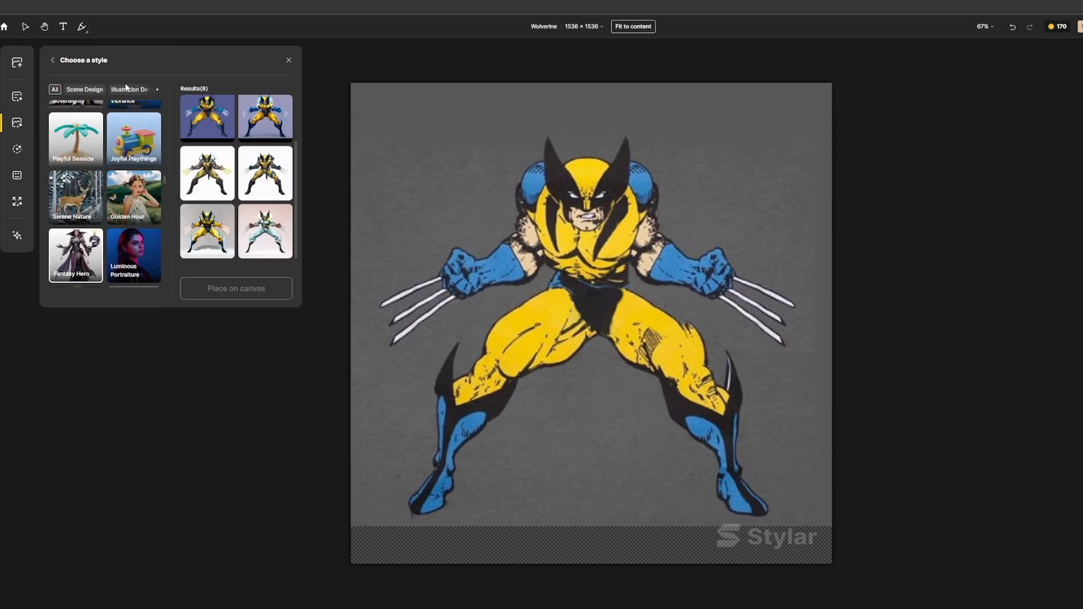
{"action": "scroll", "coordinate": [135, 133], "scroll_direction": "down", "scroll_amount": 6}
{"action": "scroll", "coordinate": [133, 133], "scroll_direction": "up", "scroll_amount": 8}
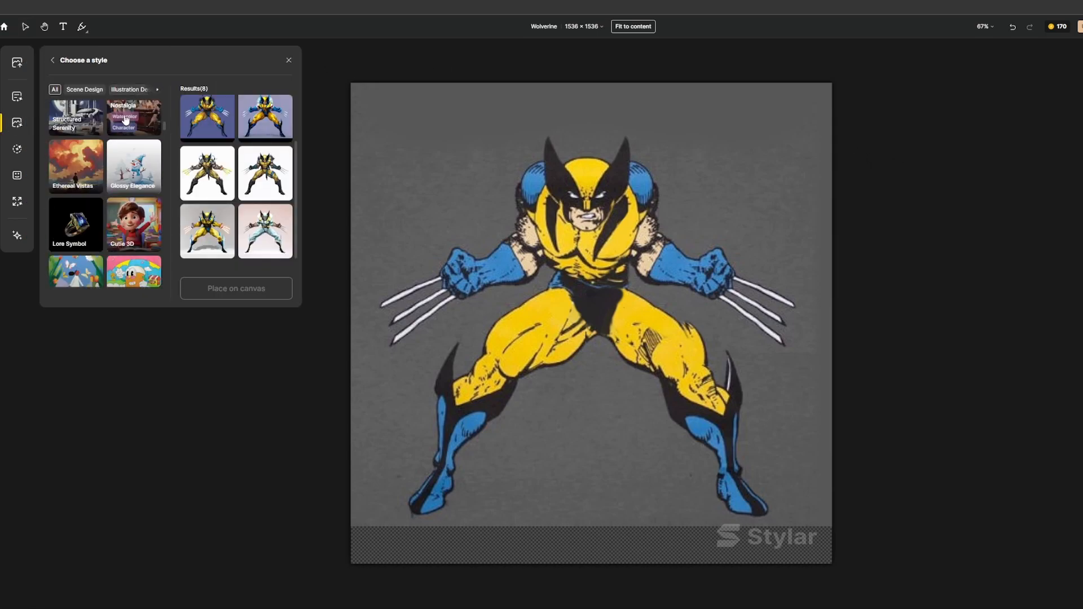
{"action": "left_click", "coordinate": [130, 120]}
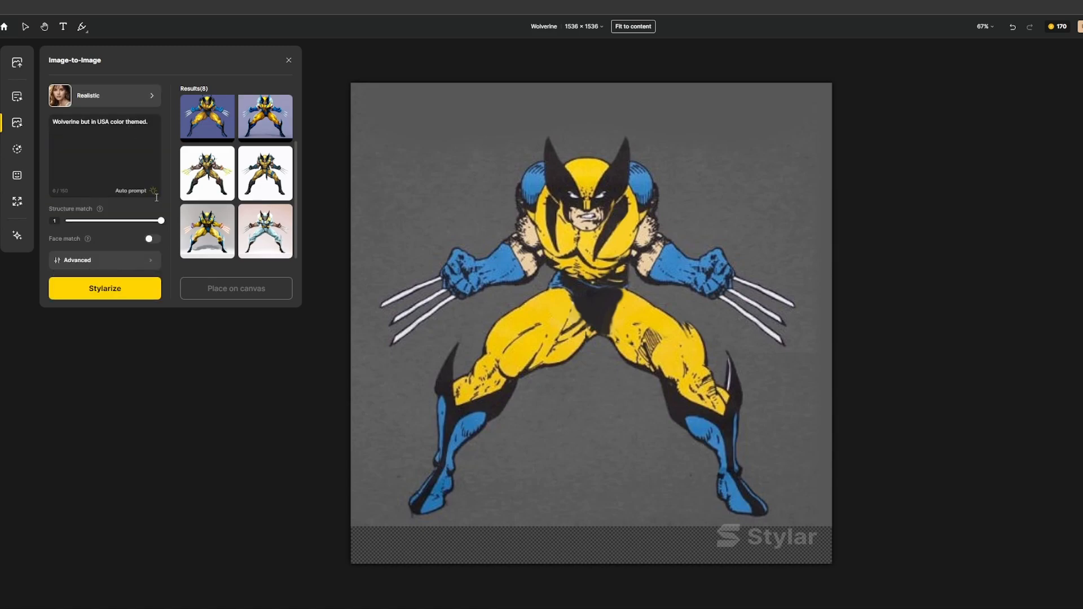
Change the Image-to-Image prompt to "Wolverine character" and generate new variations.
{"action": "left_click_drag", "start_coordinate": [150, 133], "coordinate": [83, 138]}
{"action": "key", "text": "BackSpace"}
{"action": "type", "text": "character"}
{"action": "scroll", "coordinate": [207, 169], "scroll_direction": "up", "scroll_amount": 2}
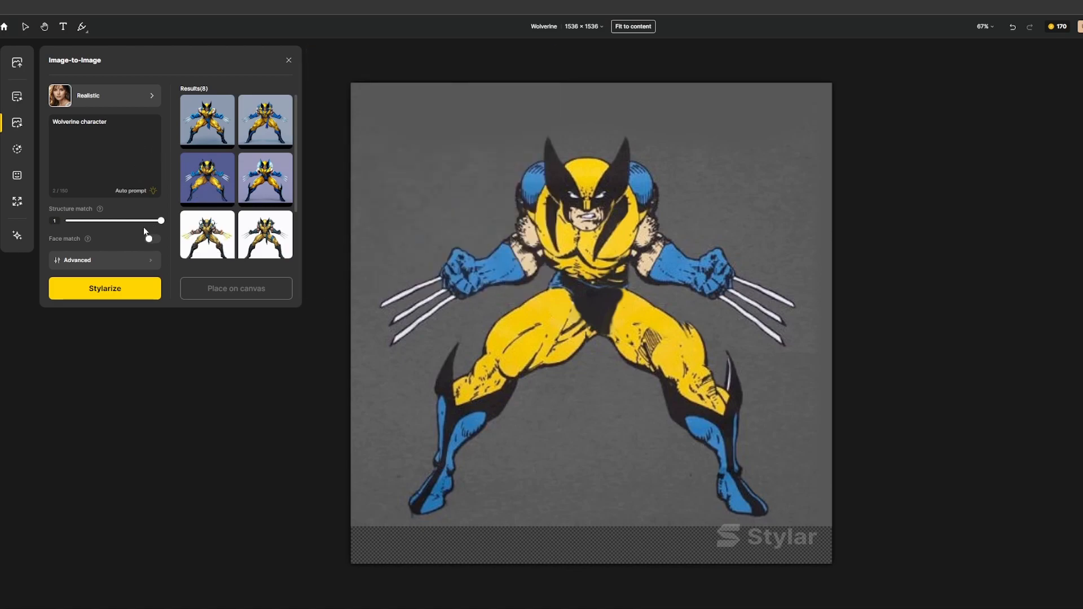
{"action": "left_click", "coordinate": [138, 289]}
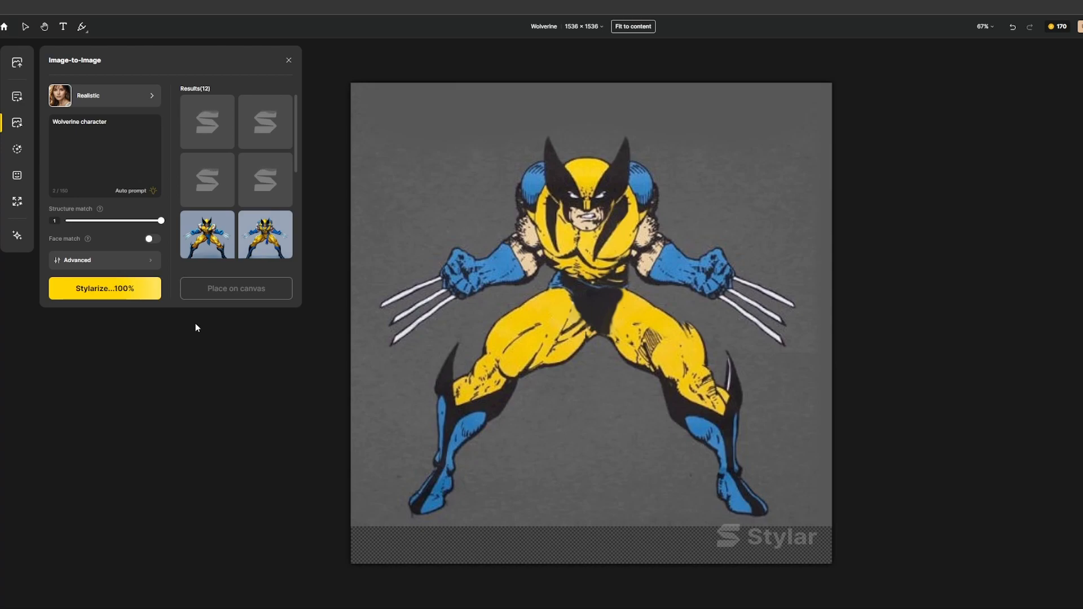
Place the first new Wolverine result on the canvas and shift it slightly upward.
{"action": "left_click", "coordinate": [231, 121]}
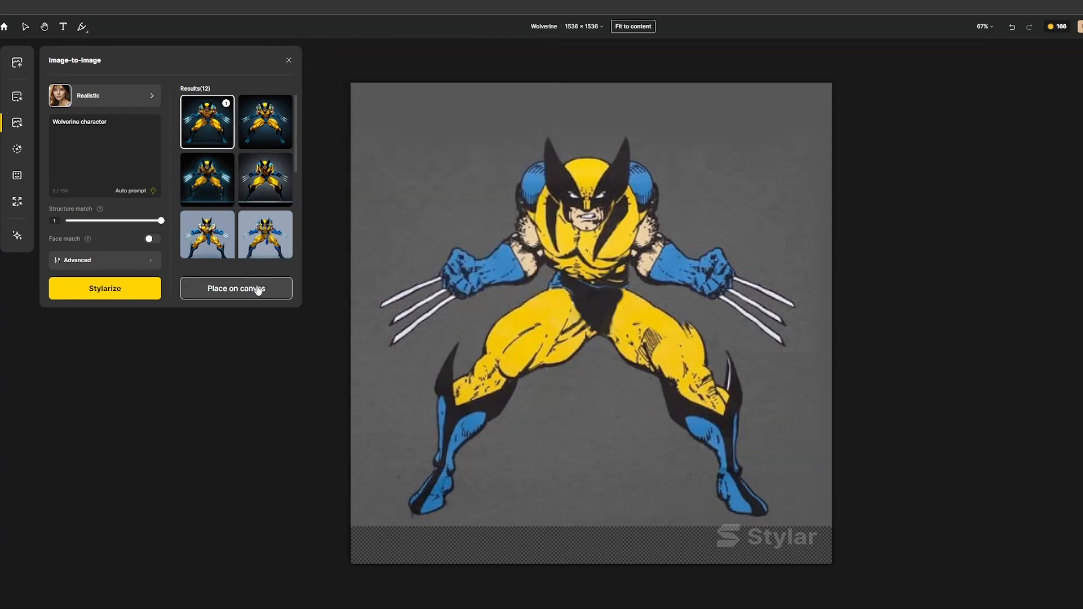
{"action": "left_click", "coordinate": [259, 289]}
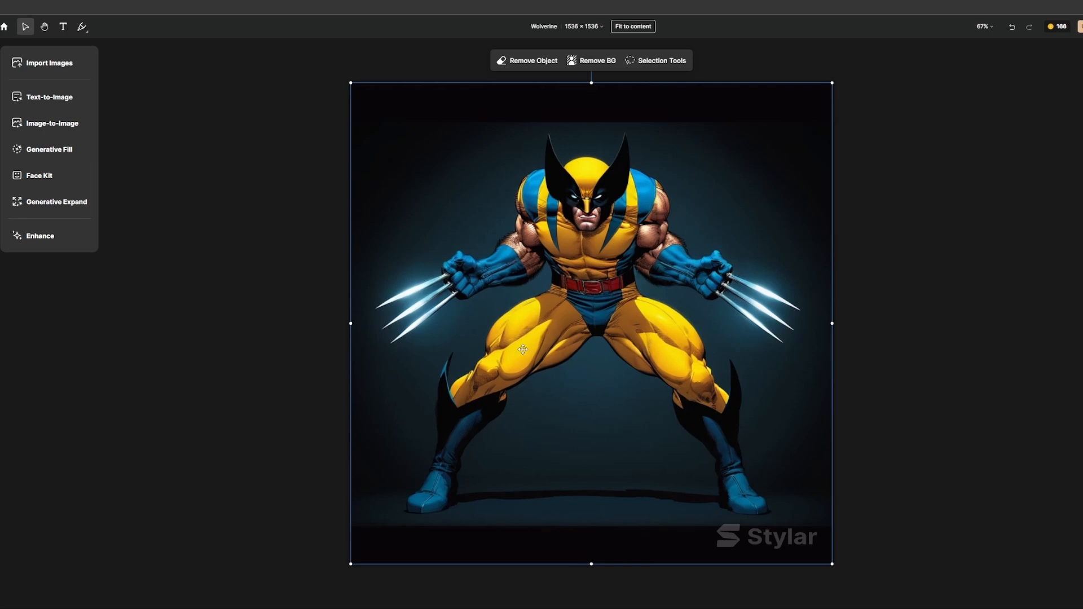
{"action": "left_click_drag", "start_coordinate": [524, 342], "coordinate": [523, 340]}
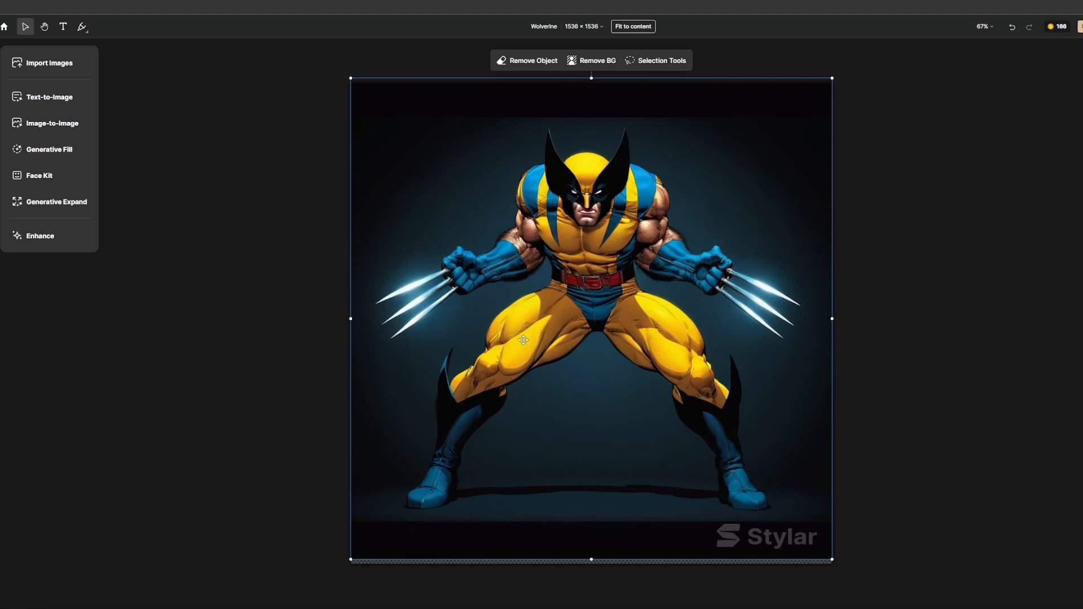
Deselect the Wolverine image and export it with the offered settings.
{"action": "left_click", "coordinate": [1059, 306]}
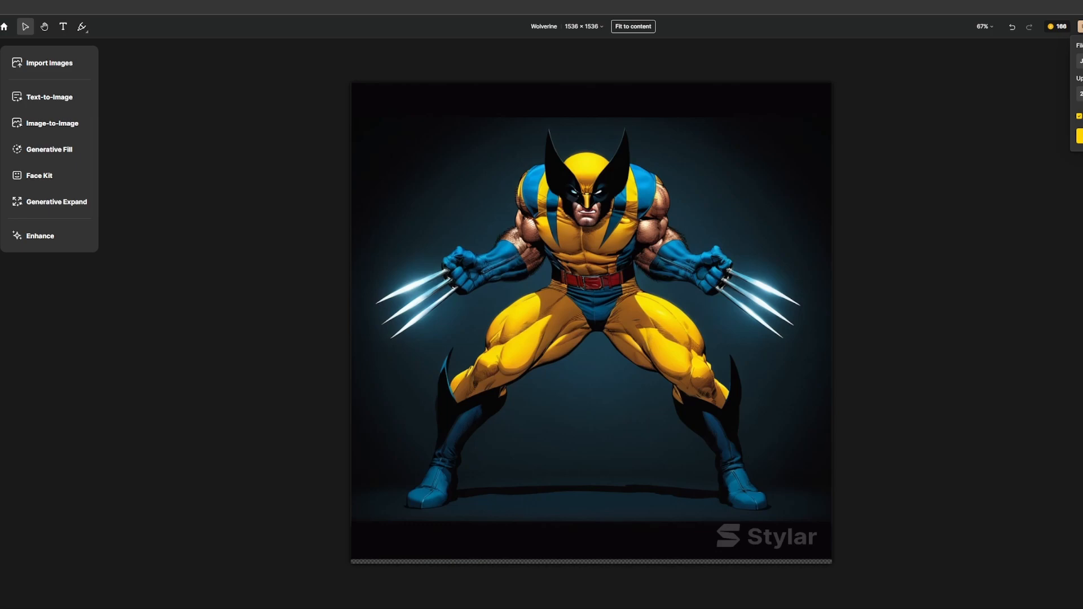
{"action": "left_click", "coordinate": [1079, 136]}
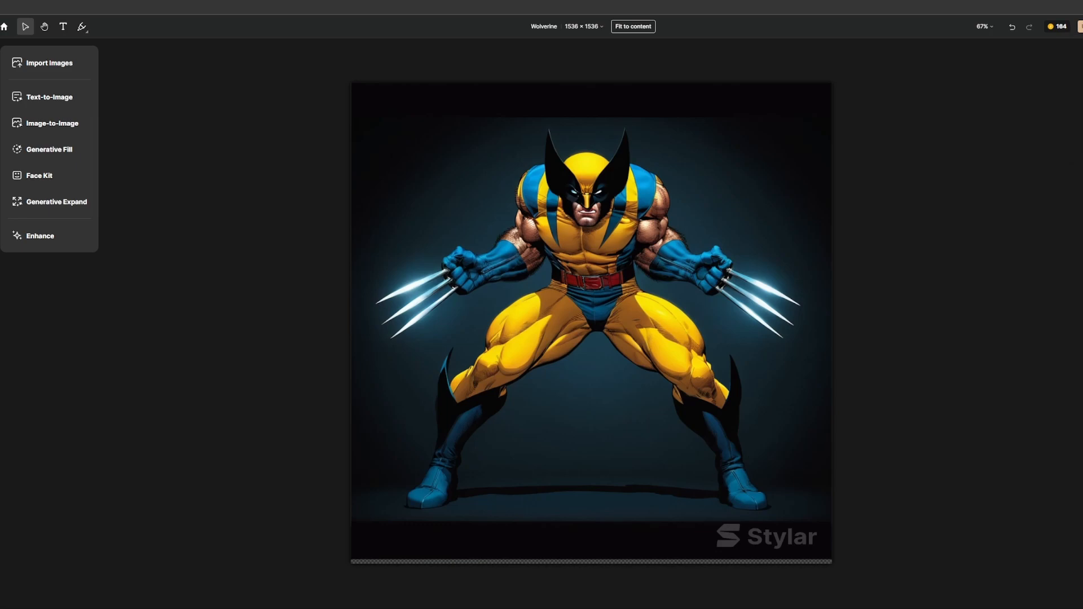
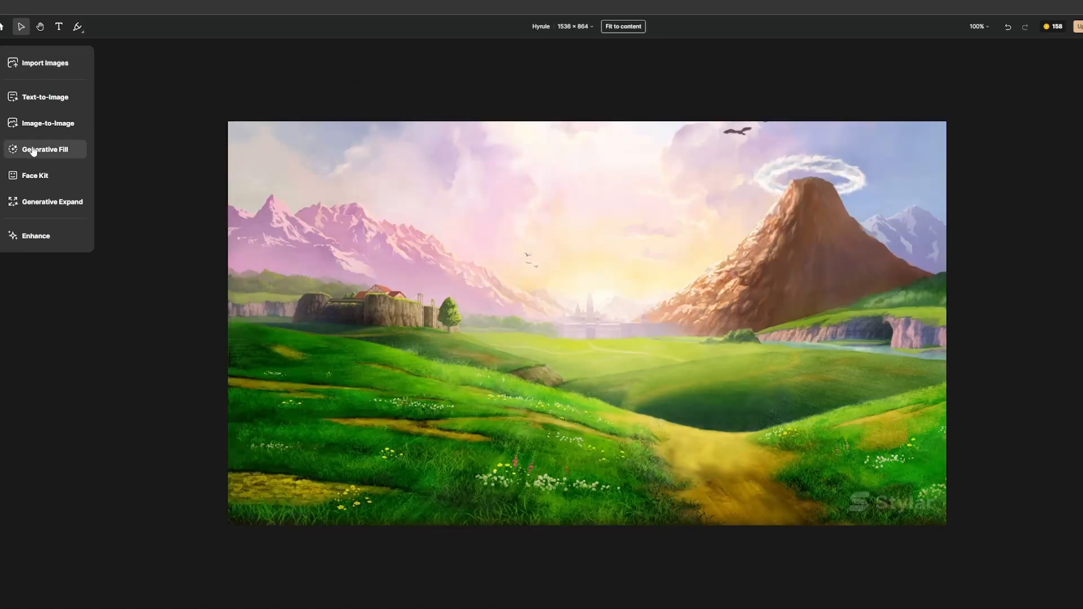
Open Generative Fill for the Hyrule landscape and try marking the brown mountain with the automatic selection.
{"action": "left_click", "coordinate": [45, 149]}
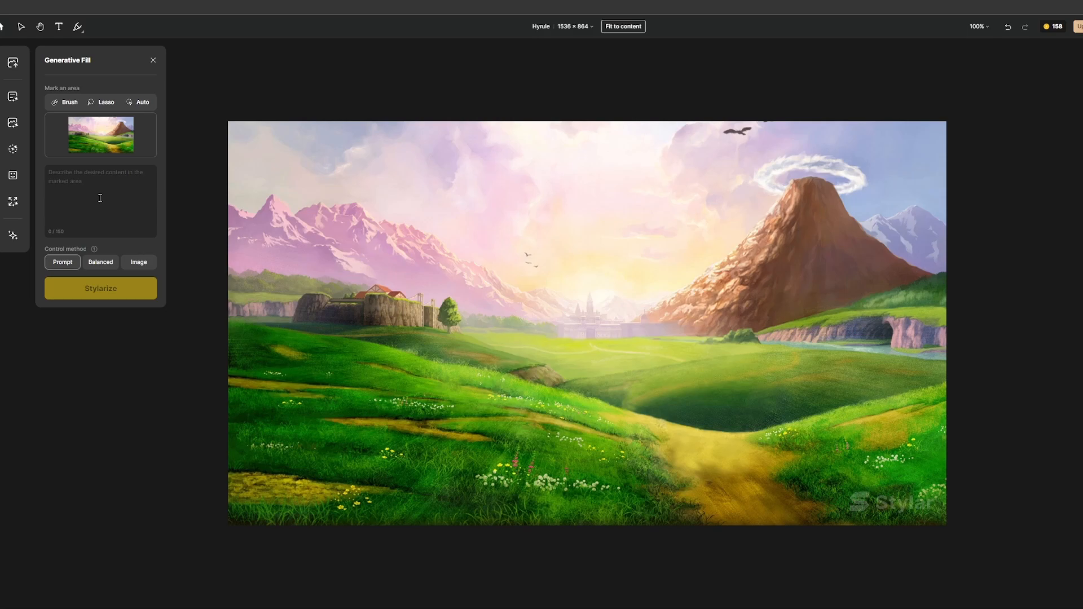
{"action": "left_click", "coordinate": [142, 102]}
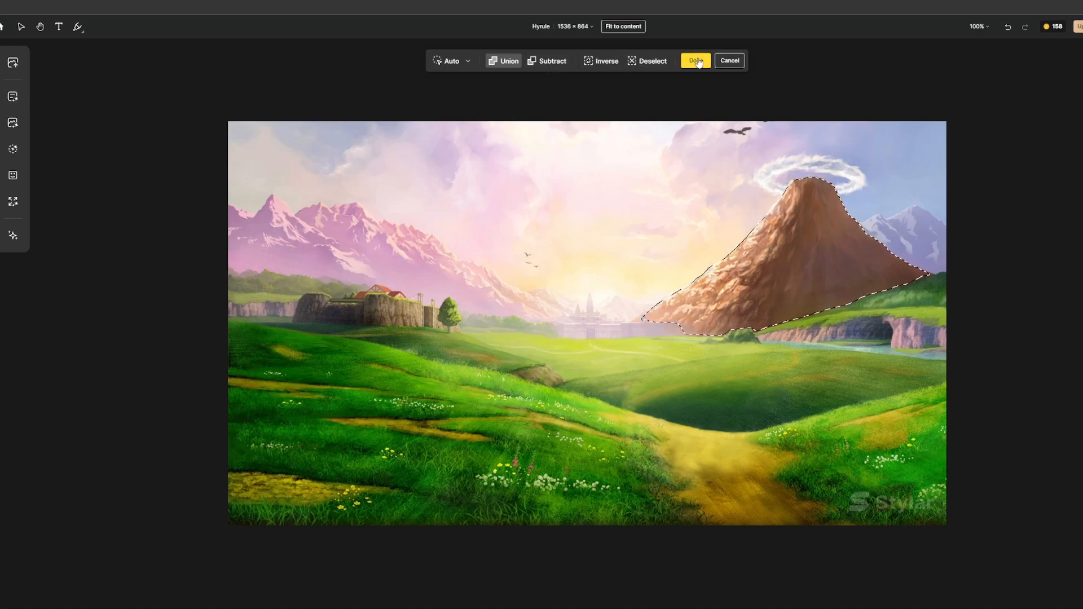
{"action": "left_click", "coordinate": [728, 64]}
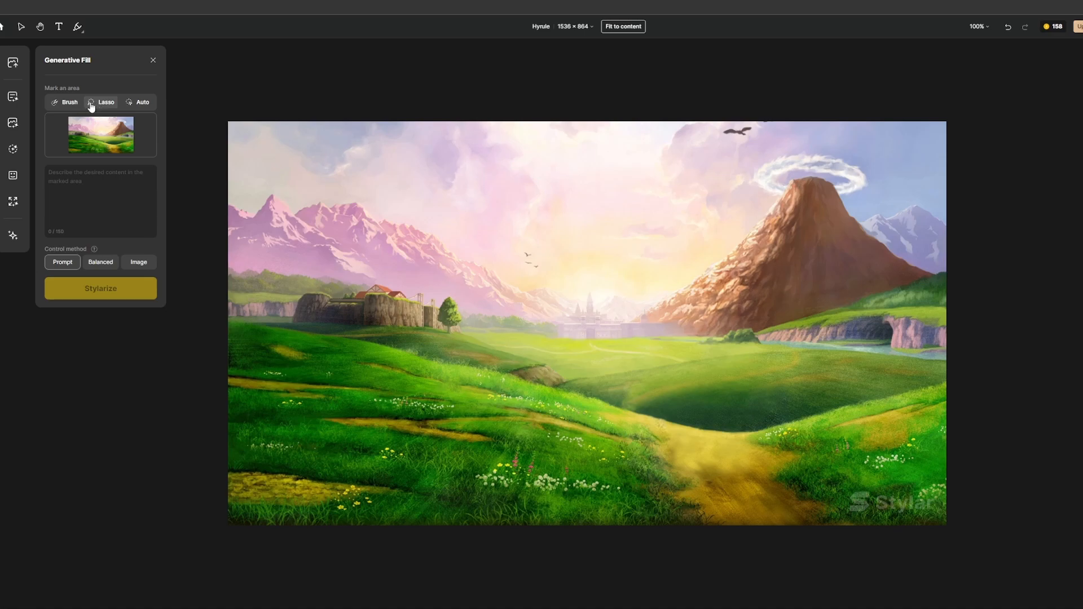
{"action": "left_click", "coordinate": [68, 103]}
{"action": "left_click_drag", "start_coordinate": [536, 60], "coordinate": [567, 62]}
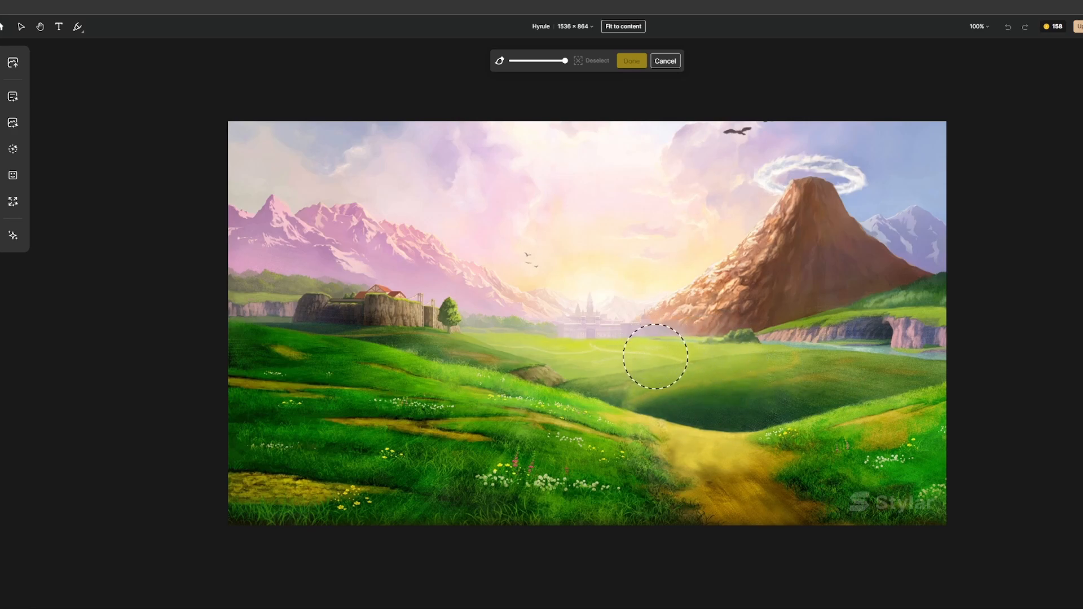
{"action": "mouse_move", "coordinate": [692, 483]}
{"action": "left_mouse_down"}
{"action": "mouse_move", "coordinate": [727, 478]}
{"action": "mouse_move", "coordinate": [686, 474]}
{"action": "mouse_move", "coordinate": [697, 448]}
{"action": "mouse_move", "coordinate": [658, 422]}
{"action": "mouse_move", "coordinate": [721, 398]}
{"action": "mouse_move", "coordinate": [667, 379]}
{"action": "mouse_move", "coordinate": [696, 389]}
{"action": "left_mouse_up"}
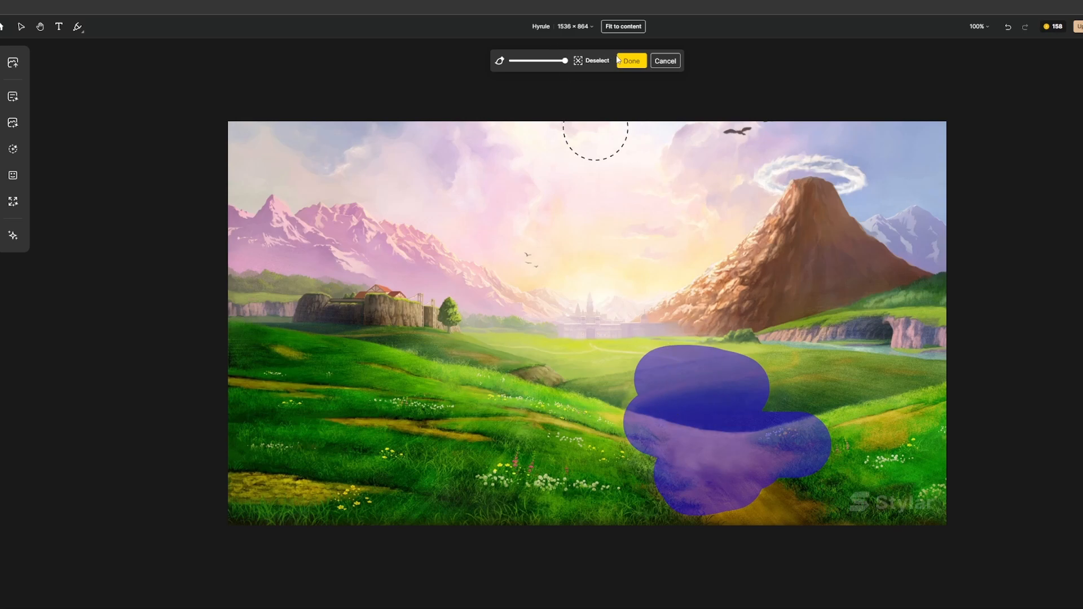
{"action": "left_click", "coordinate": [662, 61]}
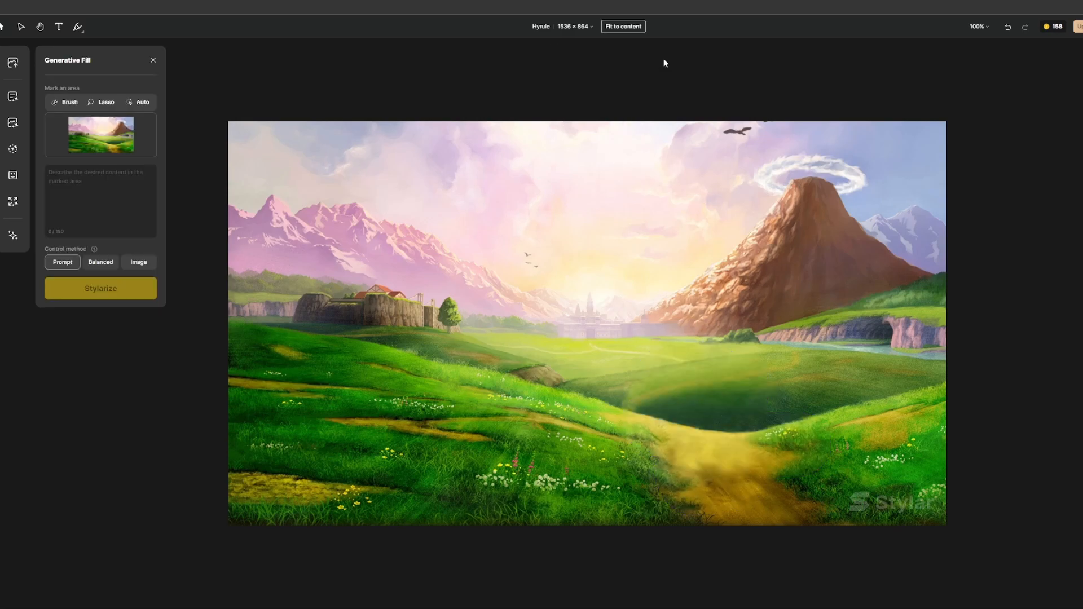
Brush a tall figure-sized fill area over the dirt path below the mountain at maximum brush size and accept it.
{"action": "left_click", "coordinate": [69, 103]}
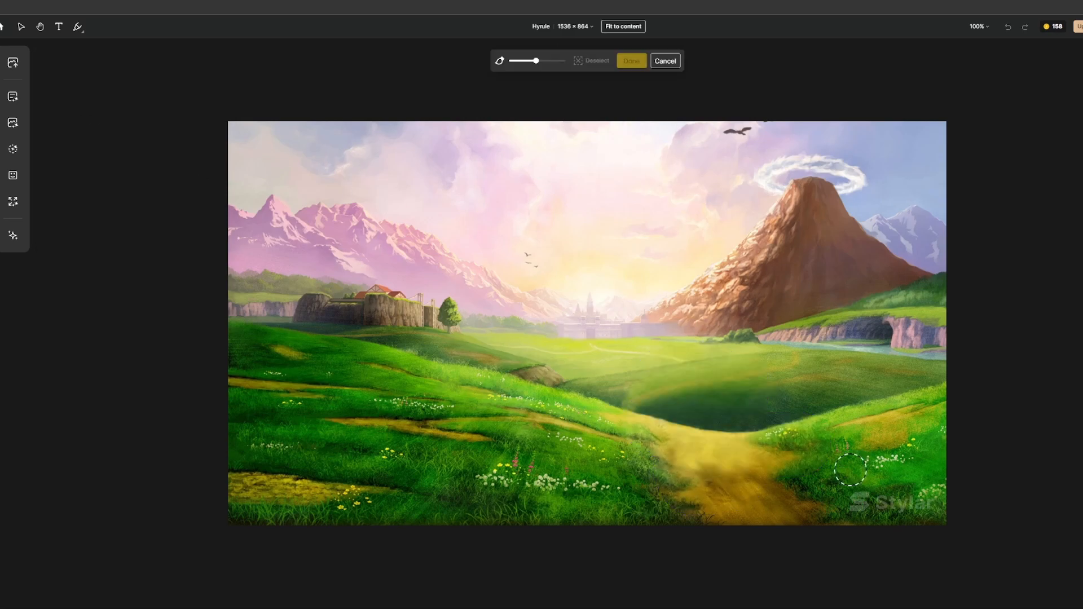
{"action": "left_click", "coordinate": [563, 60]}
{"action": "mouse_move", "coordinate": [708, 493]}
{"action": "left_mouse_down"}
{"action": "mouse_move", "coordinate": [764, 480]}
{"action": "mouse_move", "coordinate": [695, 427]}
{"action": "mouse_move", "coordinate": [740, 399]}
{"action": "mouse_move", "coordinate": [677, 375]}
{"action": "mouse_move", "coordinate": [705, 344]}
{"action": "mouse_move", "coordinate": [688, 389]}
{"action": "left_mouse_up"}
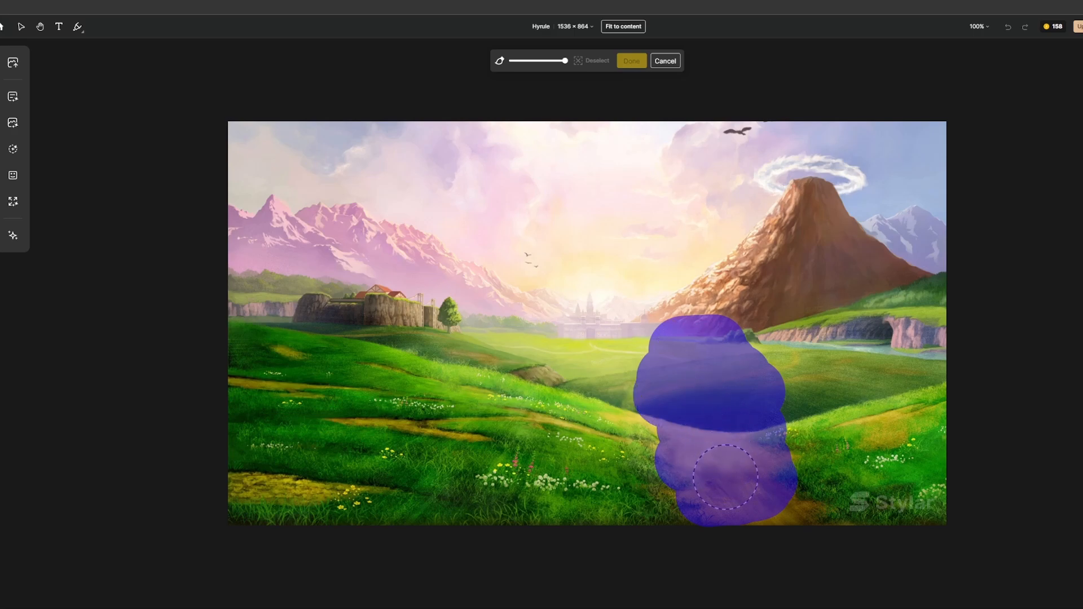
{"action": "mouse_move", "coordinate": [725, 477]}
{"action": "left_mouse_down"}
{"action": "mouse_move", "coordinate": [691, 486]}
{"action": "mouse_move", "coordinate": [693, 452]}
{"action": "mouse_move", "coordinate": [763, 491]}
{"action": "mouse_move", "coordinate": [687, 472]}
{"action": "mouse_move", "coordinate": [686, 445]}
{"action": "left_mouse_up"}
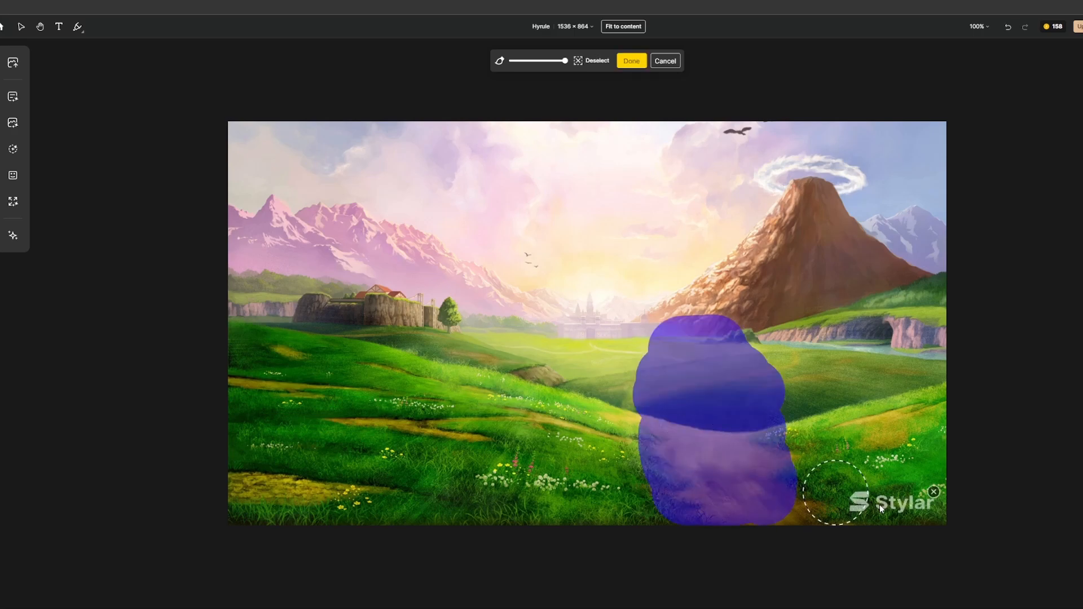
{"action": "left_click", "coordinate": [632, 60]}
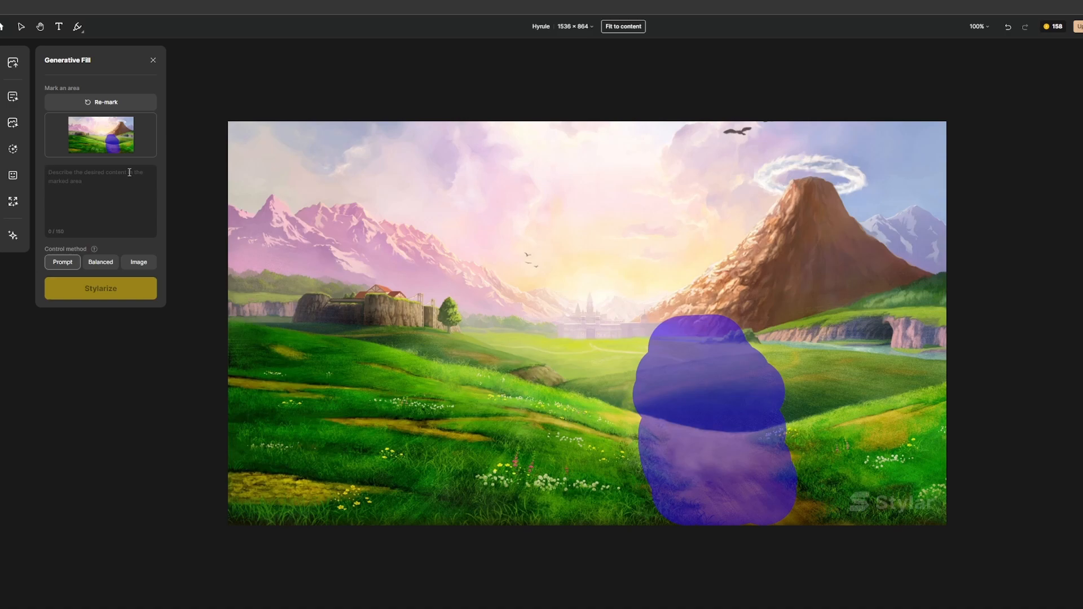
Generate fills for the marked area with the prompt "Link, legend of zelda" and the Prompt control method.
{"action": "type", "text": "Link"}
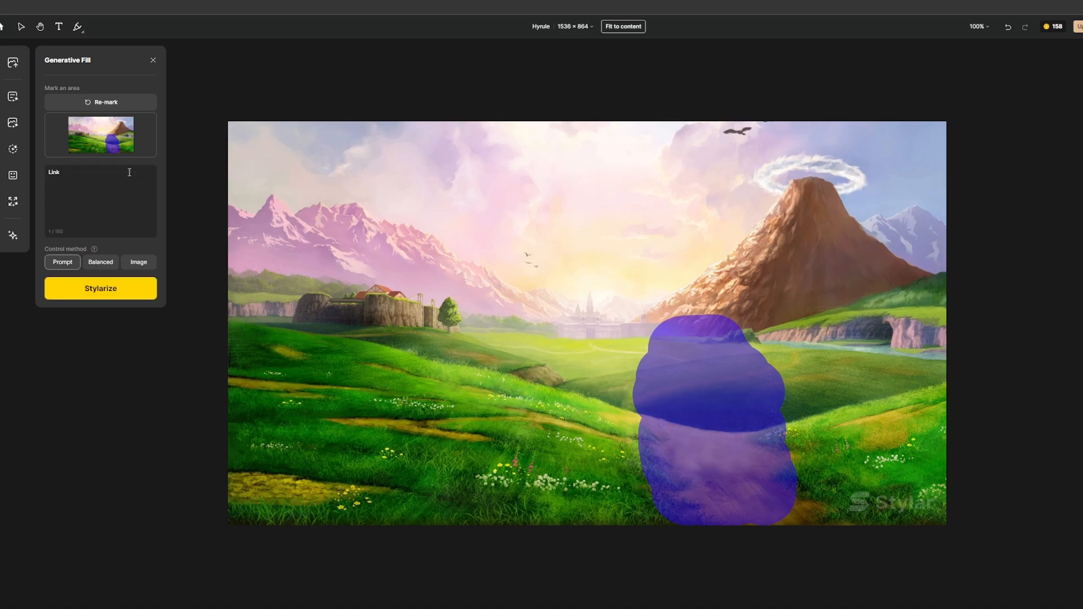
{"action": "type", "text": ", legend of zelda"}
{"action": "mouse_move", "coordinate": [95, 250]}
{"action": "left_click", "coordinate": [144, 265]}
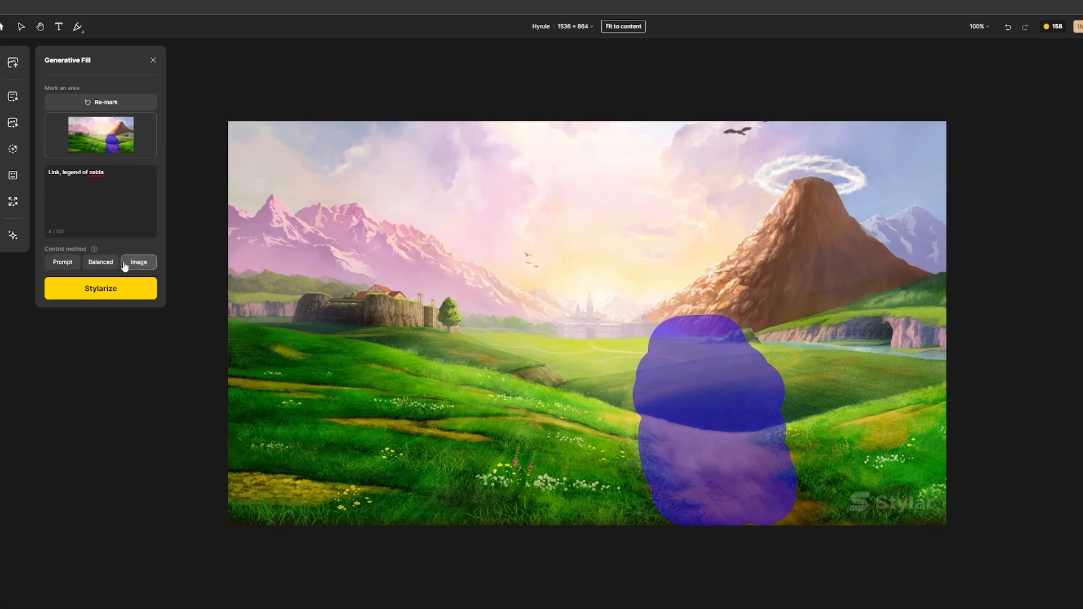
{"action": "left_click", "coordinate": [98, 265]}
{"action": "left_click", "coordinate": [62, 262]}
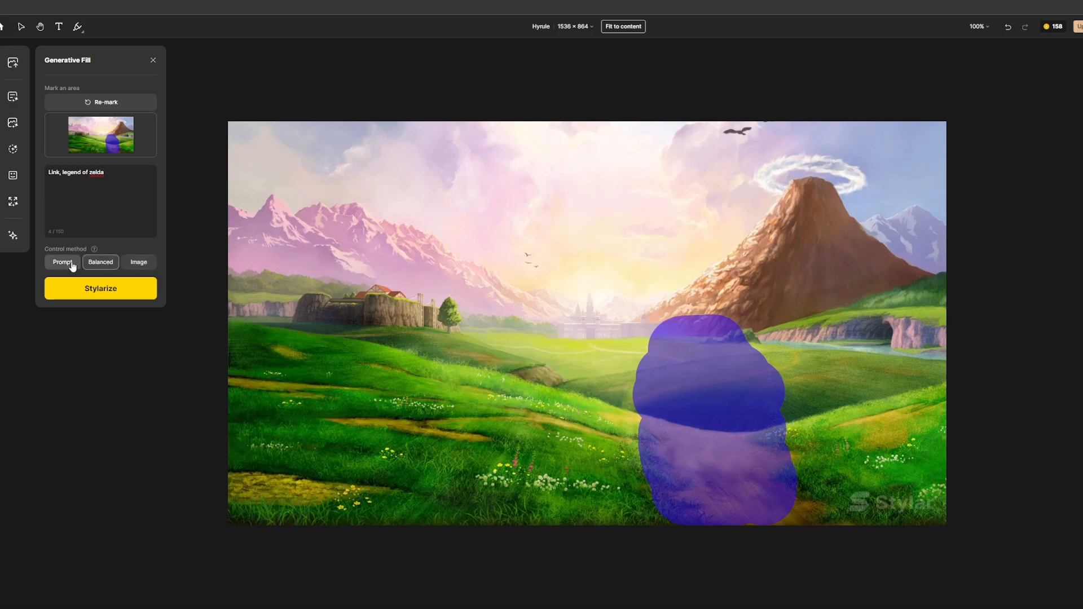
{"action": "left_click", "coordinate": [95, 289]}
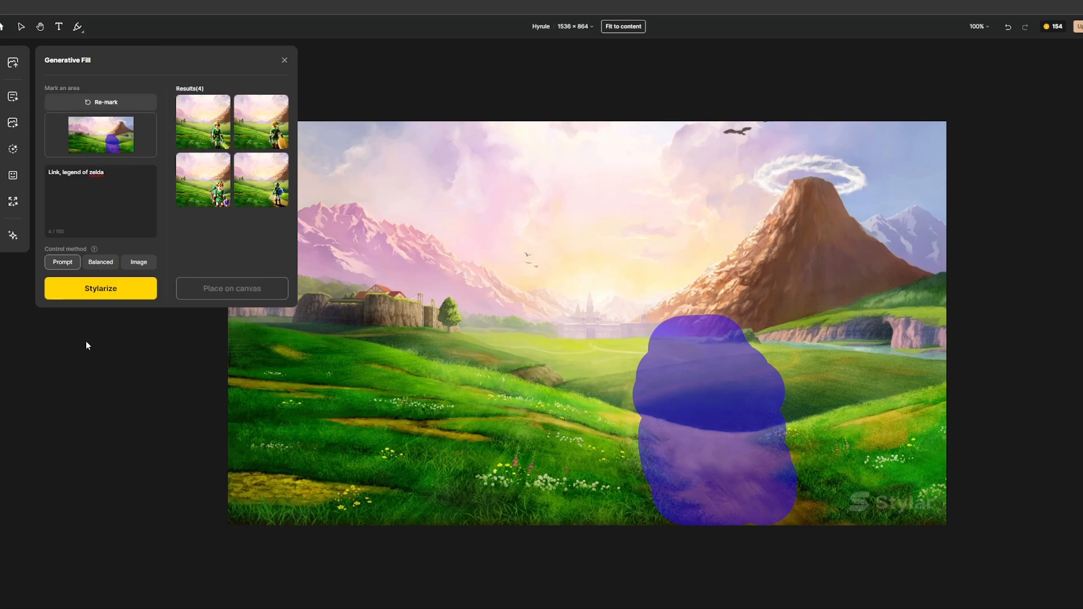
Place the first generated Link result on the canvas and delete it.
{"action": "mouse_move", "coordinate": [198, 119]}
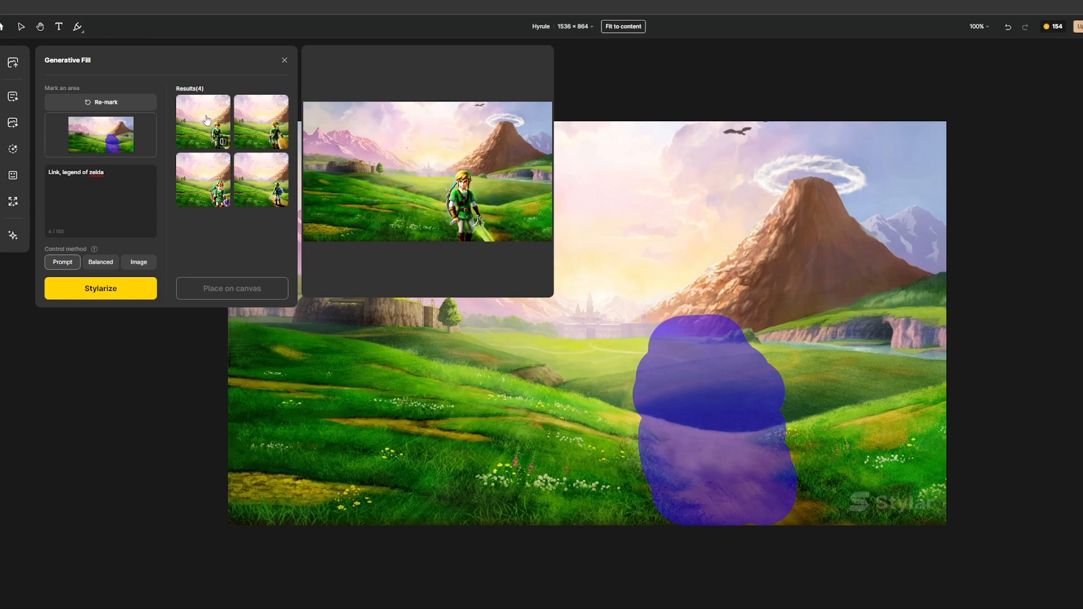
{"action": "left_click", "coordinate": [206, 120]}
{"action": "left_click", "coordinate": [248, 289]}
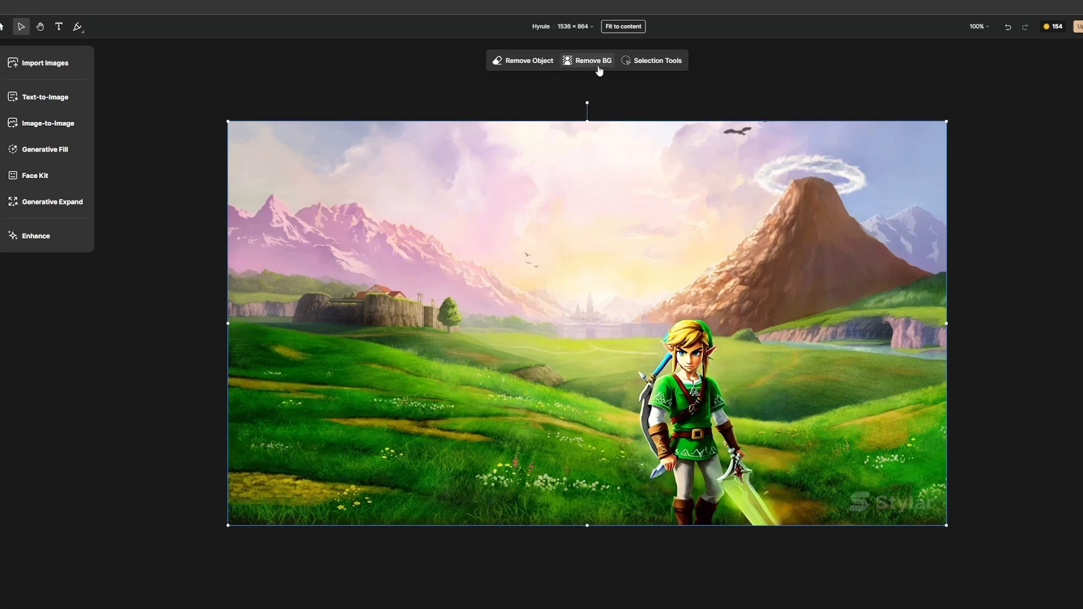
{"action": "right_click", "coordinate": [694, 386]}
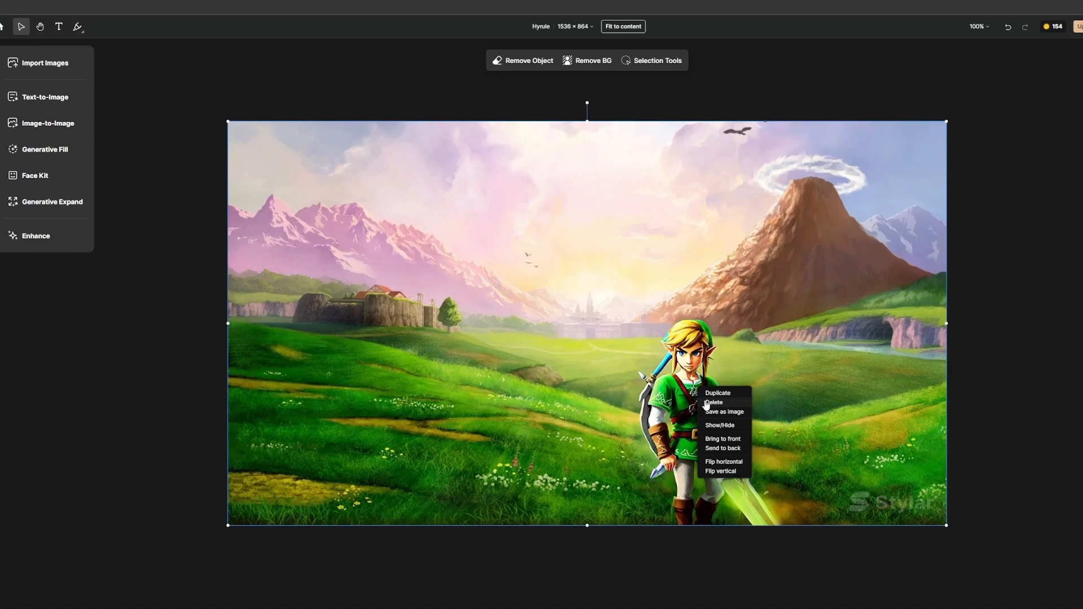
{"action": "left_click", "coordinate": [710, 399]}
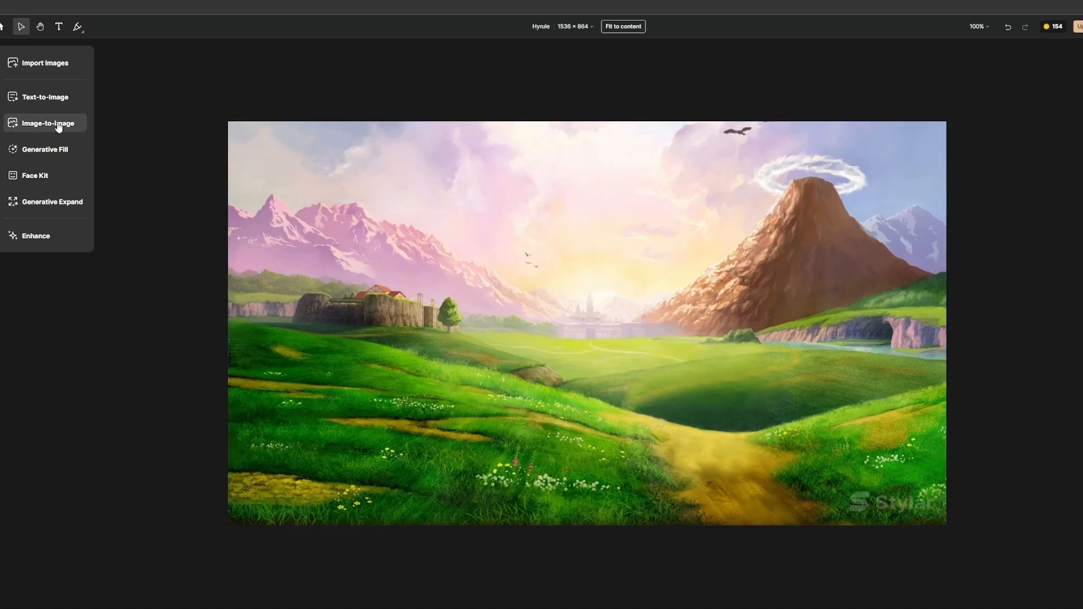
Place the second Generative Fill result, with Link seen from behind, on the canvas.
{"action": "left_click", "coordinate": [56, 149]}
{"action": "left_click", "coordinate": [252, 115]}
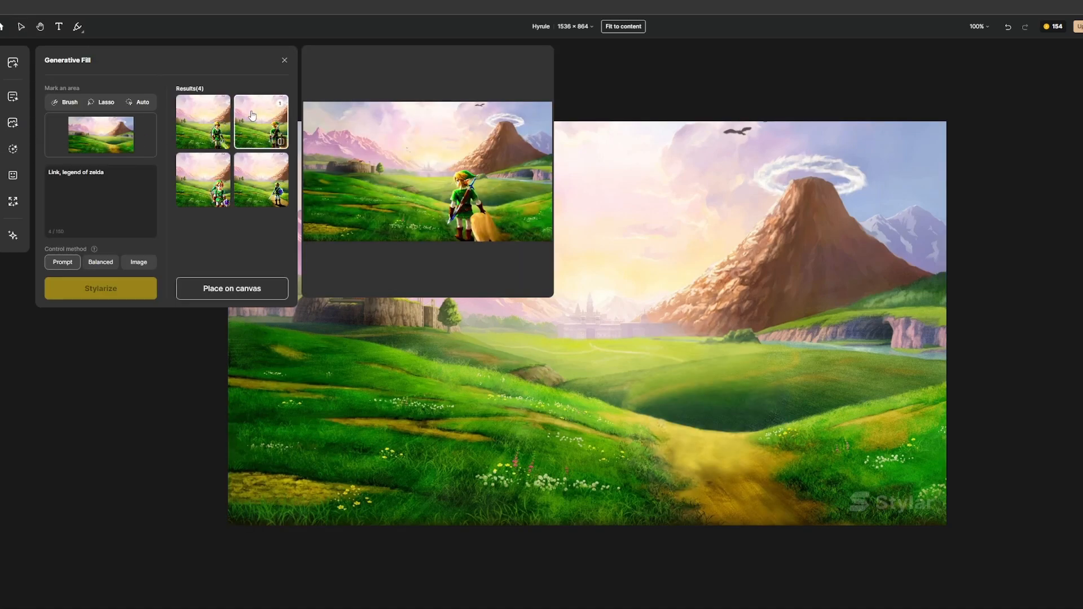
{"action": "left_click", "coordinate": [206, 287]}
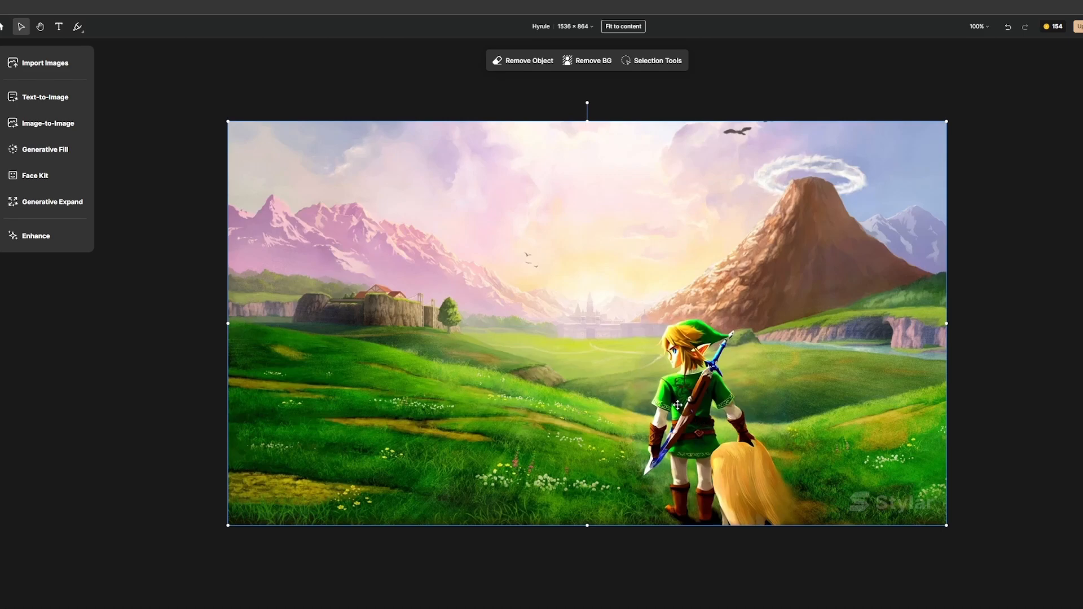
Reopen the Generative Fill results and delete the placed result showing Link from behind.
{"action": "left_click", "coordinate": [78, 148]}
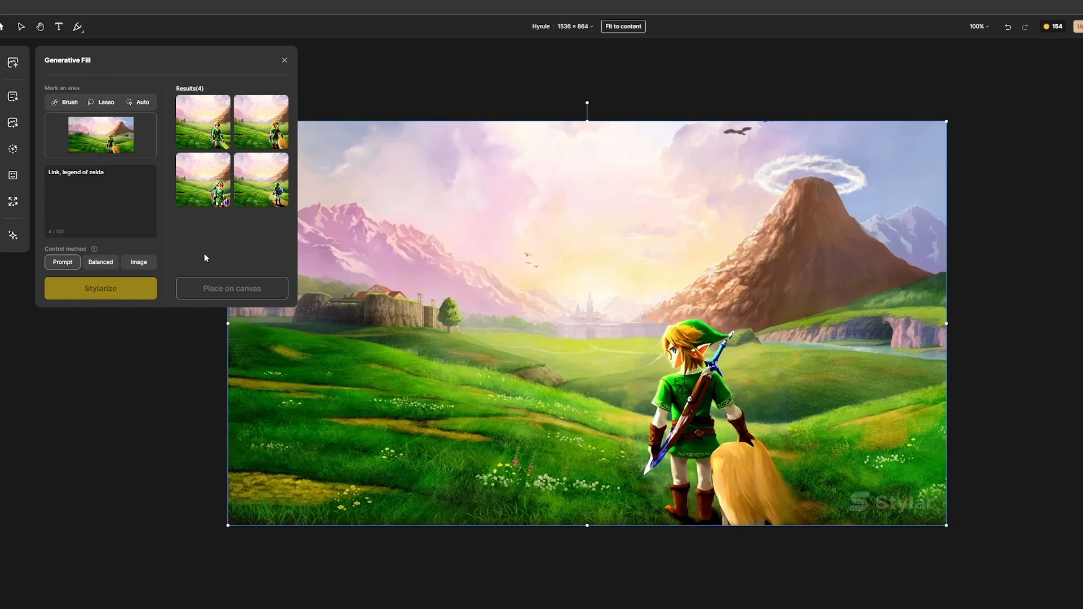
{"action": "right_click", "coordinate": [712, 312]}
{"action": "left_click", "coordinate": [725, 328]}
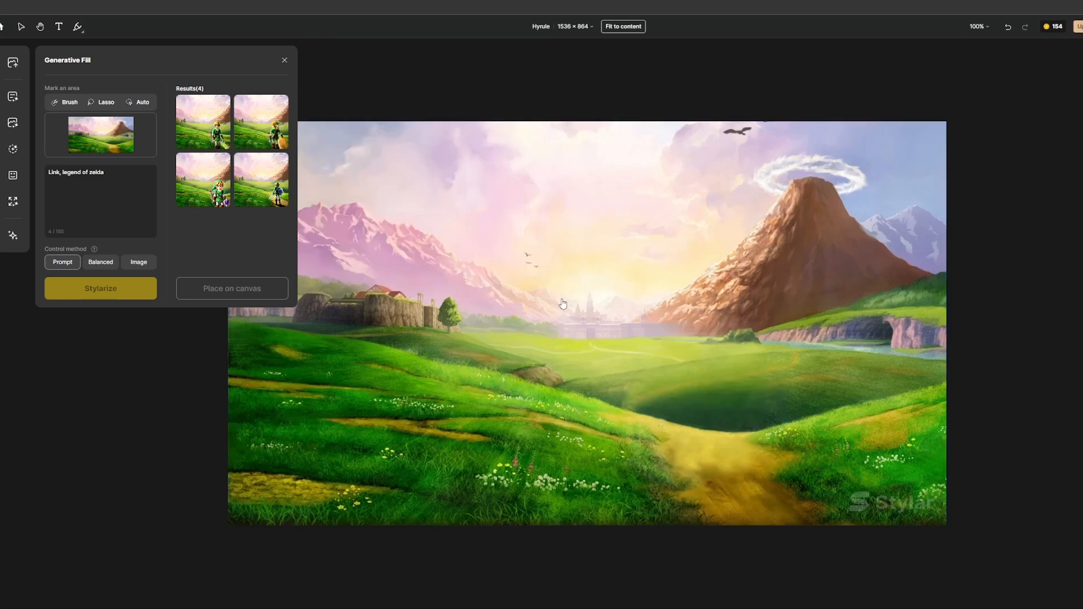
Place the third Generative Fill result, with Link facing forward and holding a shield, on the canvas and delete it.
{"action": "left_click", "coordinate": [209, 175]}
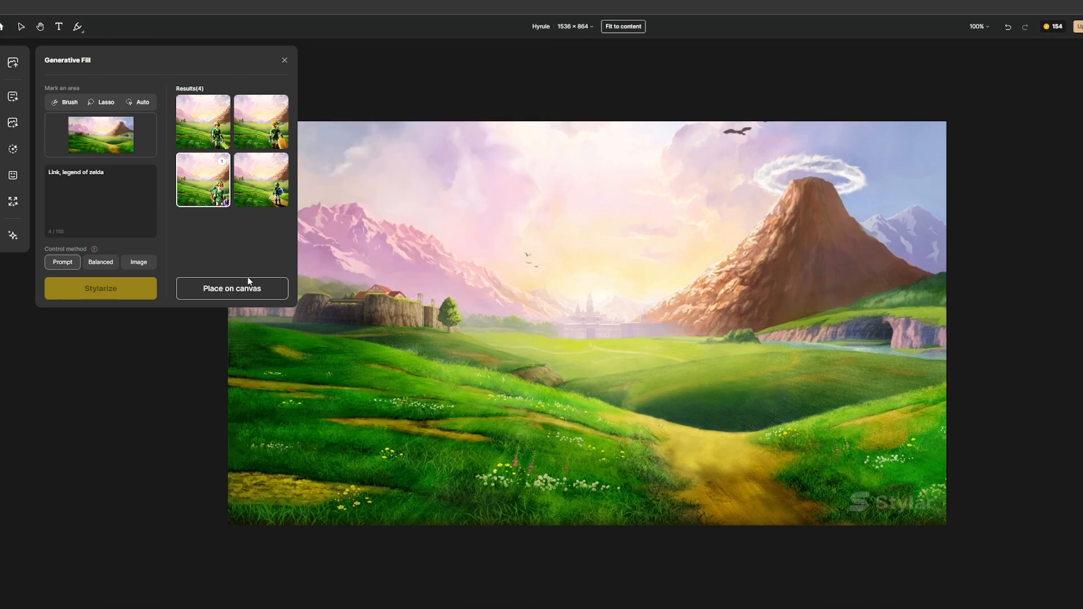
{"action": "left_click", "coordinate": [214, 288]}
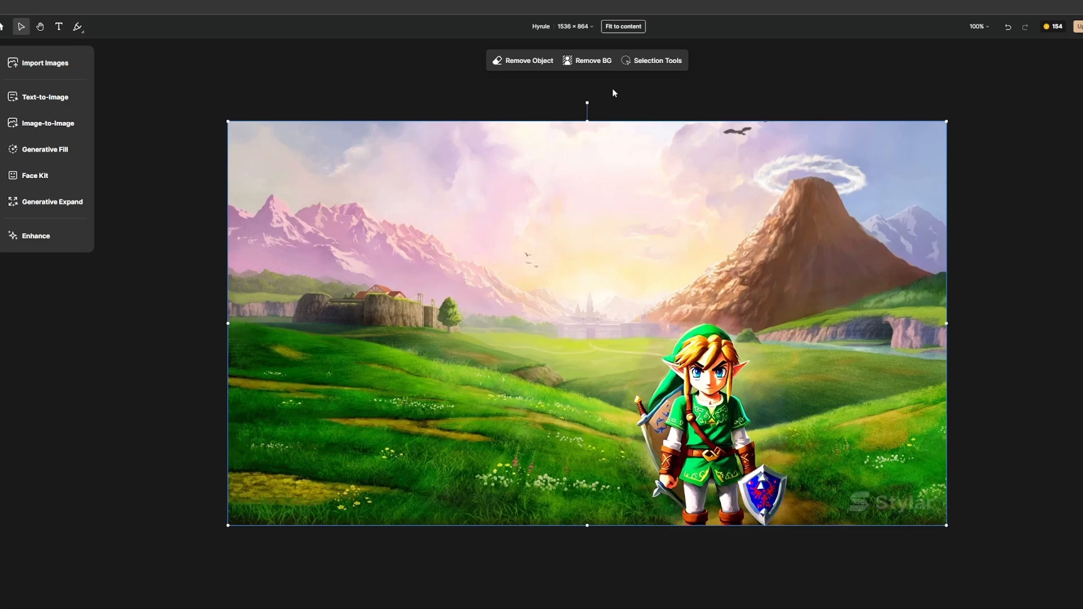
{"action": "right_click", "coordinate": [600, 220]}
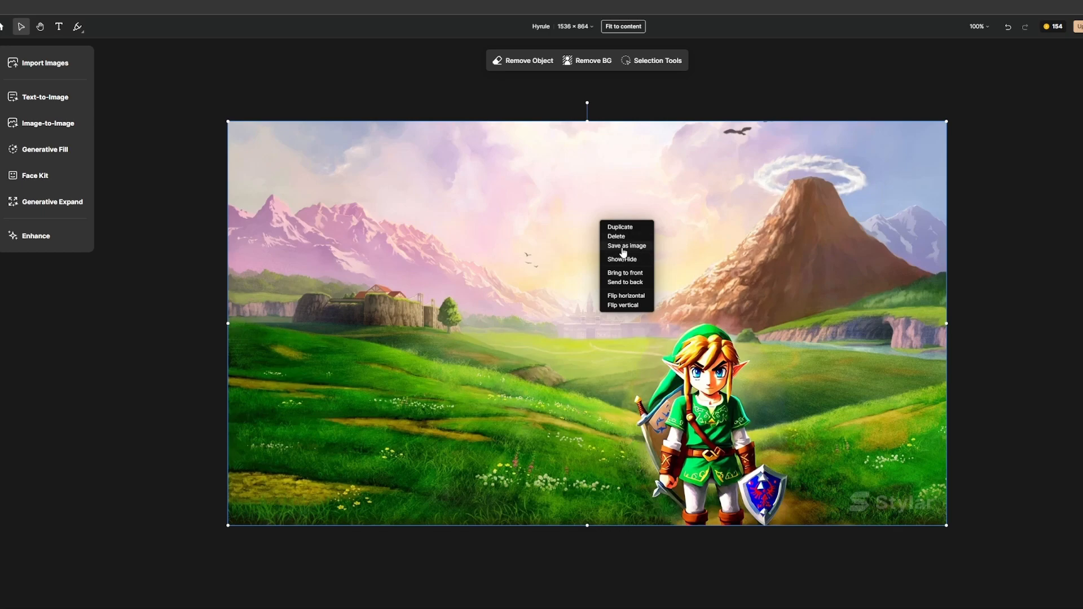
{"action": "left_click", "coordinate": [617, 236]}
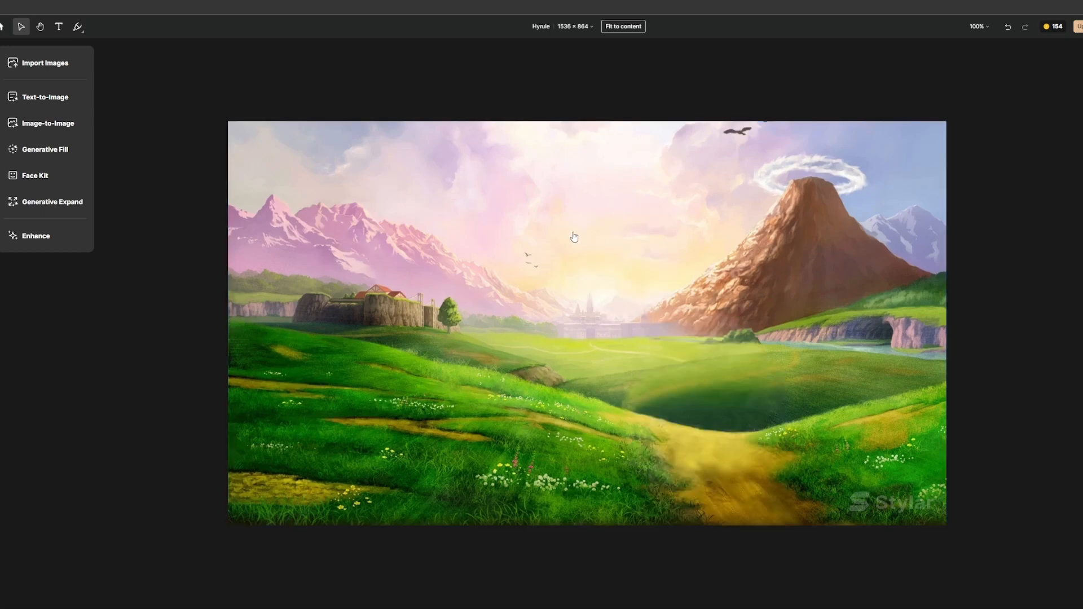
Reopen the Generative Fill results and place another Link result on the canvas.
{"action": "left_click", "coordinate": [57, 150]}
{"action": "left_click", "coordinate": [255, 288]}
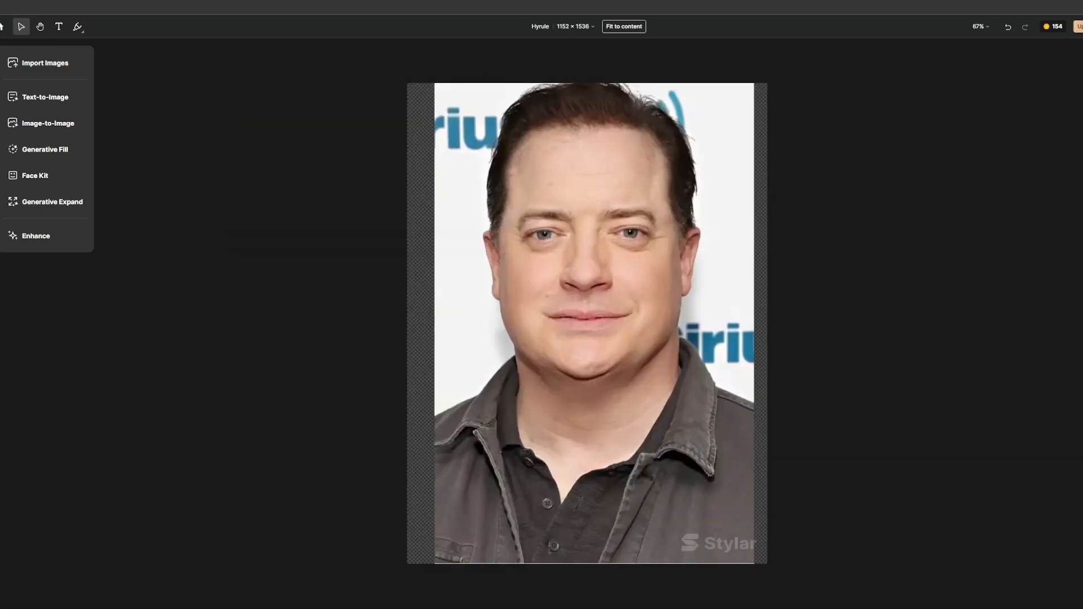
Set up a Face Kit repair of the man's portrait with the description "young man in his prime" and Preserve Original Face at 1.
{"action": "left_click", "coordinate": [53, 178]}
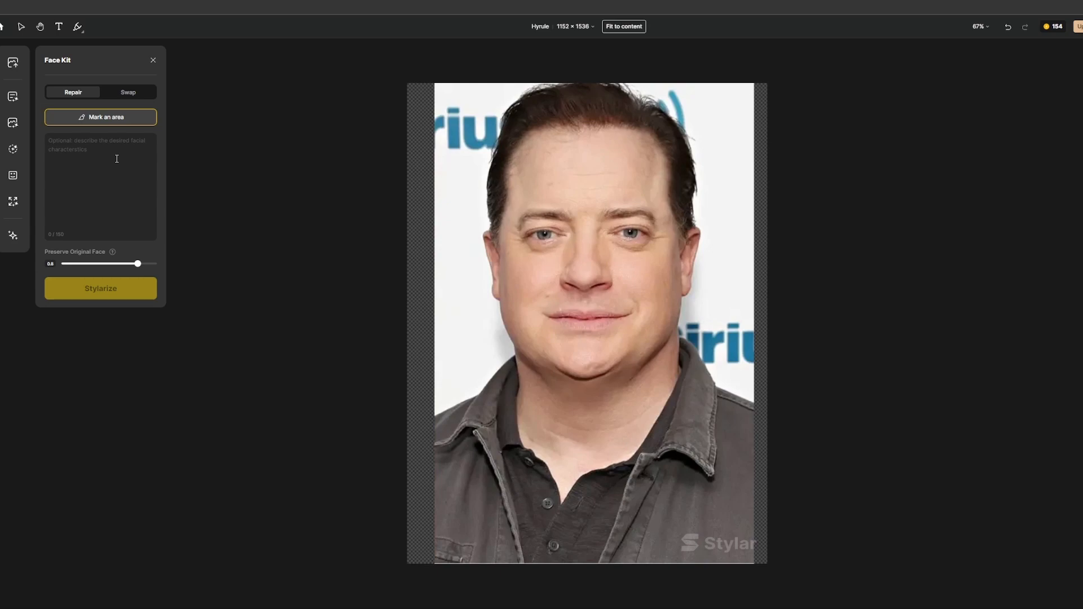
{"action": "type", "text": "young man in his prime"}
{"action": "left_click_drag", "start_coordinate": [138, 263], "coordinate": [157, 263]}
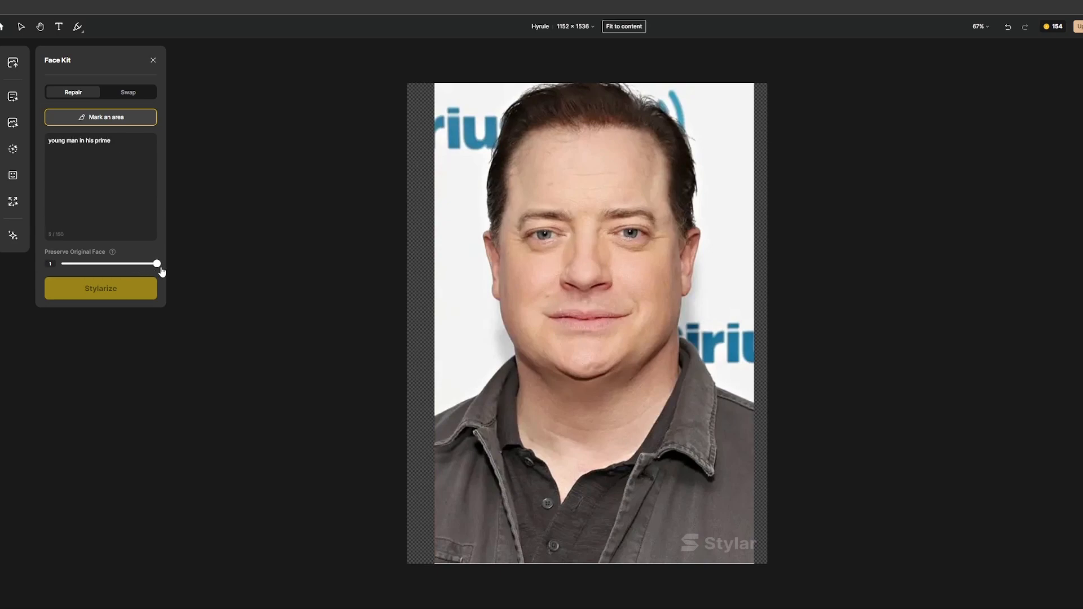
Brush over the man's whole face with an enlarged brush, accept the marked area and generate the face repair.
{"action": "left_click", "coordinate": [128, 118]}
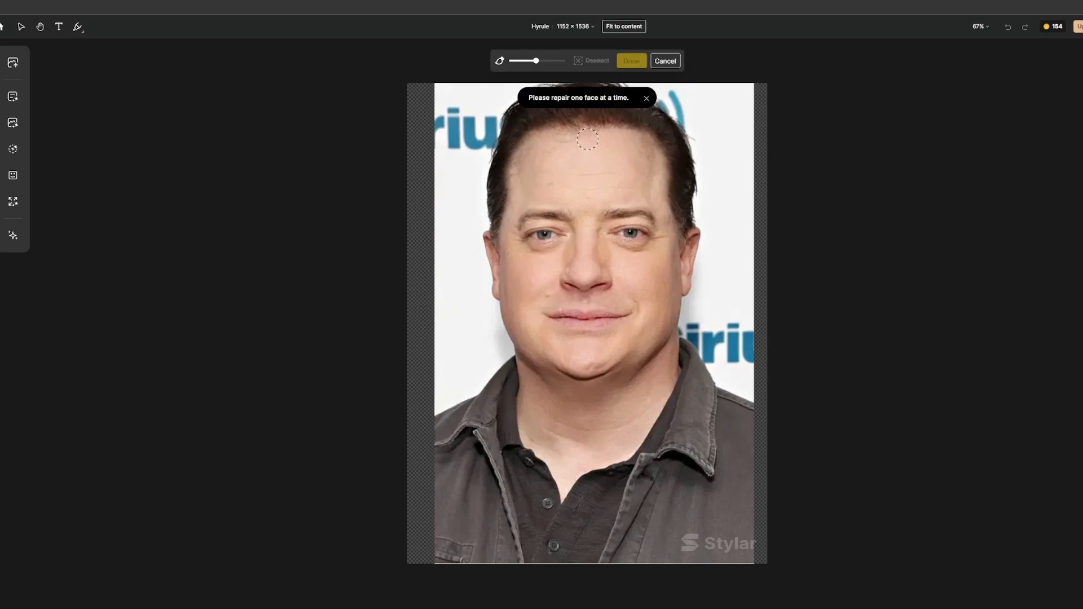
{"action": "left_click_drag", "start_coordinate": [536, 61], "coordinate": [553, 60]}
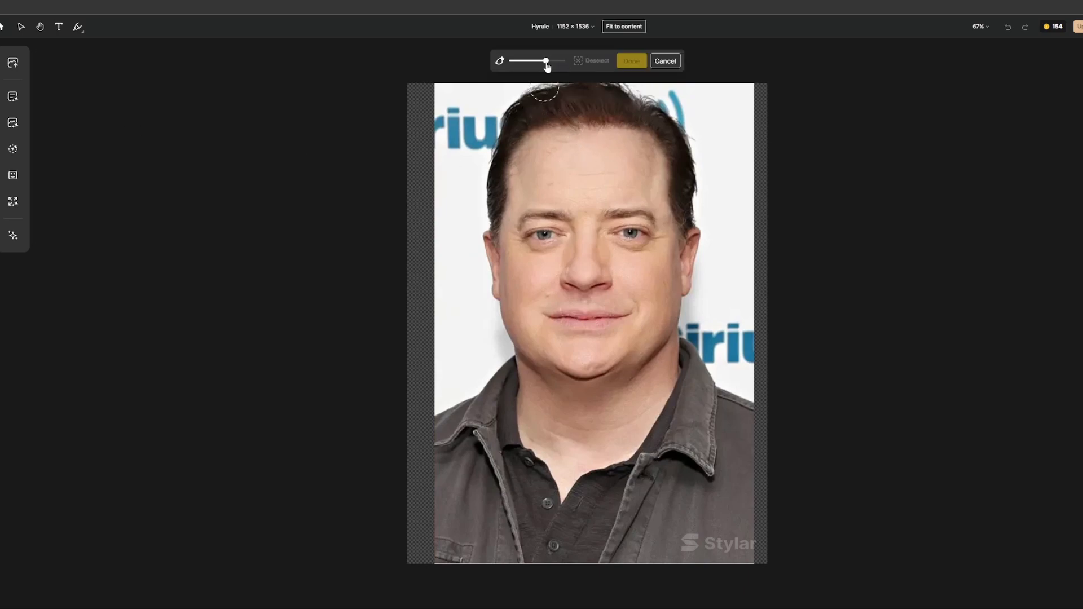
{"action": "mouse_move", "coordinate": [558, 149]}
{"action": "left_mouse_down"}
{"action": "mouse_move", "coordinate": [529, 207]}
{"action": "mouse_move", "coordinate": [524, 312]}
{"action": "mouse_move", "coordinate": [538, 346]}
{"action": "mouse_move", "coordinate": [576, 378]}
{"action": "mouse_move", "coordinate": [619, 372]}
{"action": "mouse_move", "coordinate": [644, 357]}
{"action": "mouse_move", "coordinate": [666, 288]}
{"action": "mouse_move", "coordinate": [642, 153]}
{"action": "mouse_move", "coordinate": [573, 147]}
{"action": "mouse_move", "coordinate": [546, 171]}
{"action": "mouse_move", "coordinate": [624, 171]}
{"action": "mouse_move", "coordinate": [622, 192]}
{"action": "mouse_move", "coordinate": [563, 195]}
{"action": "mouse_move", "coordinate": [559, 213]}
{"action": "mouse_move", "coordinate": [622, 213]}
{"action": "mouse_move", "coordinate": [618, 230]}
{"action": "mouse_move", "coordinate": [538, 226]}
{"action": "mouse_move", "coordinate": [572, 247]}
{"action": "mouse_move", "coordinate": [640, 248]}
{"action": "mouse_move", "coordinate": [545, 289]}
{"action": "mouse_move", "coordinate": [635, 285]}
{"action": "mouse_move", "coordinate": [598, 310]}
{"action": "mouse_move", "coordinate": [540, 318]}
{"action": "mouse_move", "coordinate": [629, 324]}
{"action": "mouse_move", "coordinate": [604, 346]}
{"action": "mouse_move", "coordinate": [575, 352]}
{"action": "left_mouse_up"}
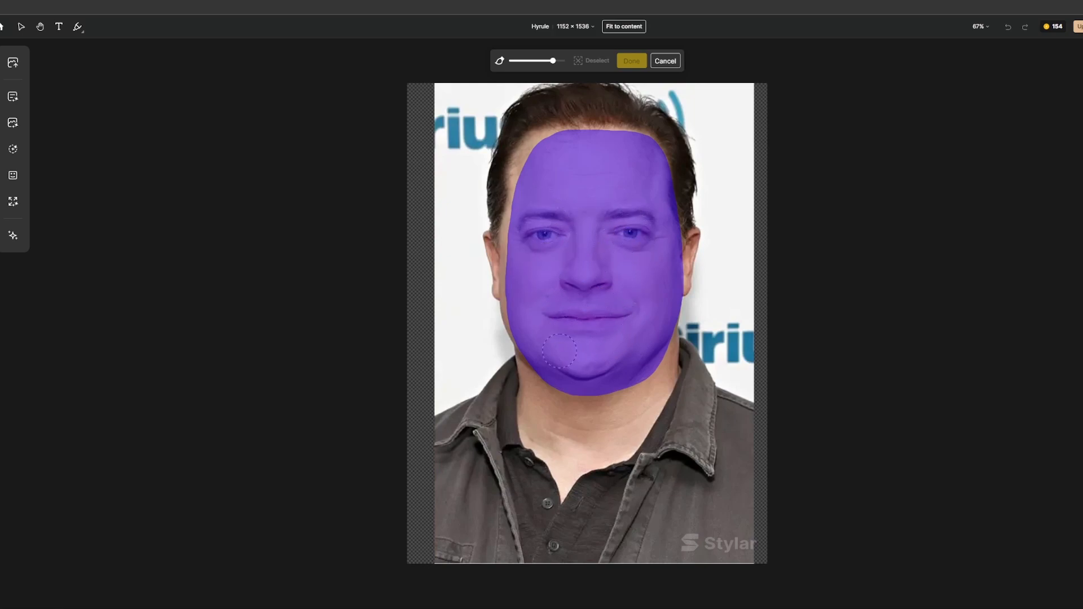
{"action": "mouse_move", "coordinate": [564, 145]}
{"action": "left_mouse_down"}
{"action": "mouse_move", "coordinate": [538, 161]}
{"action": "mouse_move", "coordinate": [520, 222]}
{"action": "mouse_move", "coordinate": [516, 304]}
{"action": "mouse_move", "coordinate": [536, 361]}
{"action": "left_mouse_up"}
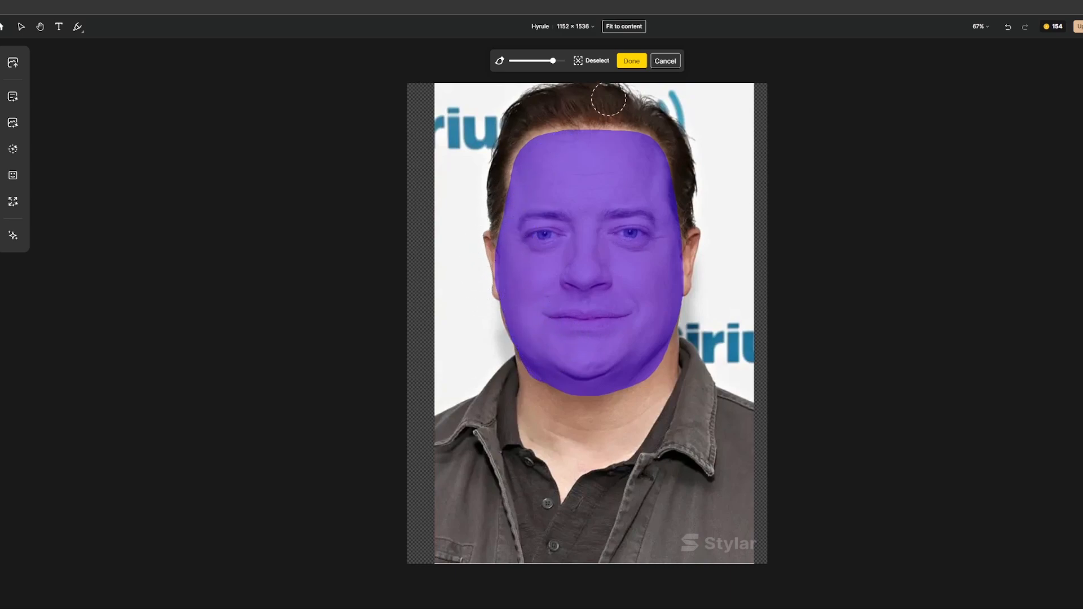
{"action": "left_click", "coordinate": [631, 61]}
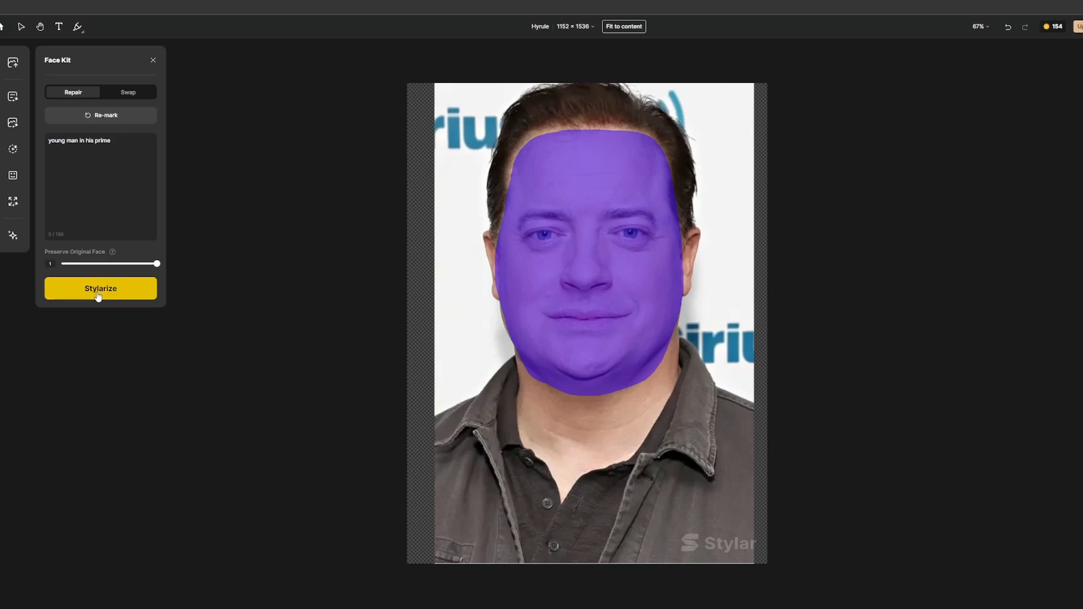
{"action": "left_click", "coordinate": [139, 290]}
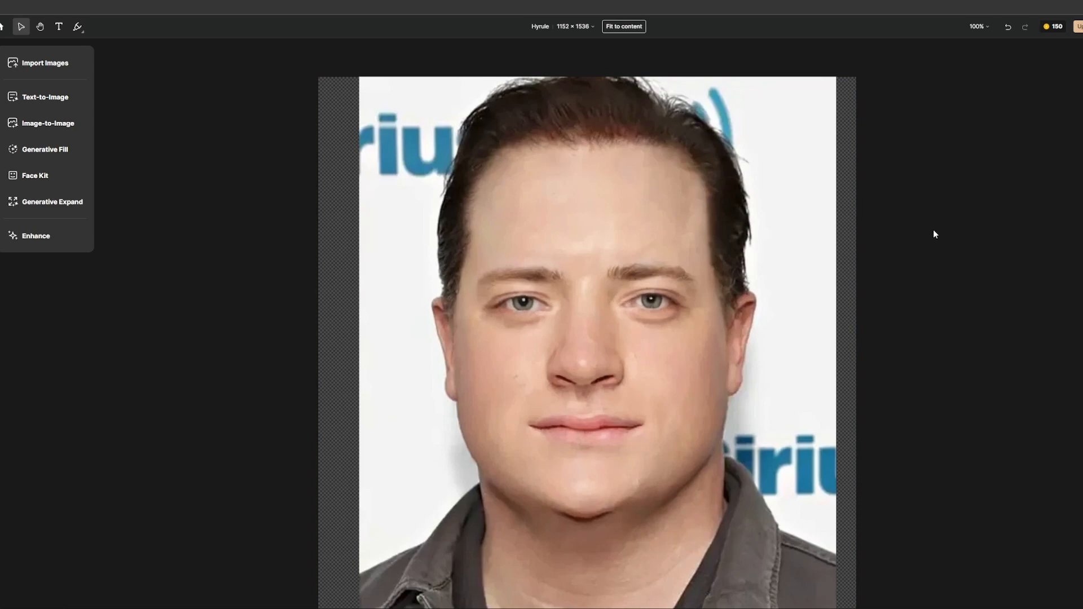
Delete the repaired portrait layer to expose the original photo beneath it.
{"action": "left_click", "coordinate": [699, 89]}
{"action": "right_click", "coordinate": [768, 127]}
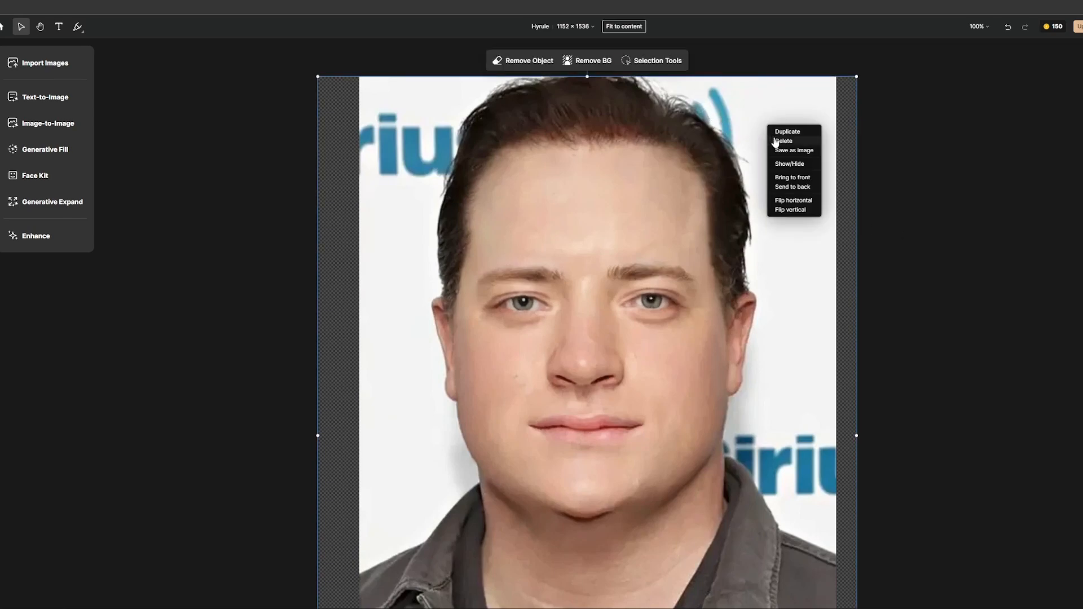
{"action": "left_click", "coordinate": [782, 141]}
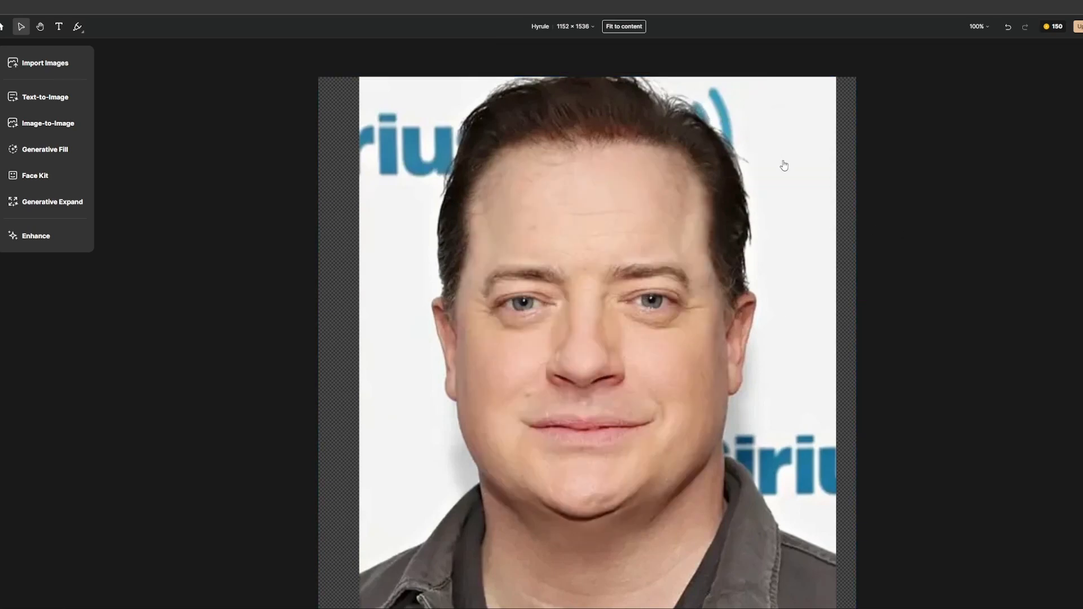
Hide the original portrait layer on the canvas.
{"action": "right_click", "coordinate": [784, 164]}
{"action": "left_click", "coordinate": [878, 152]}
{"action": "right_click", "coordinate": [779, 192]}
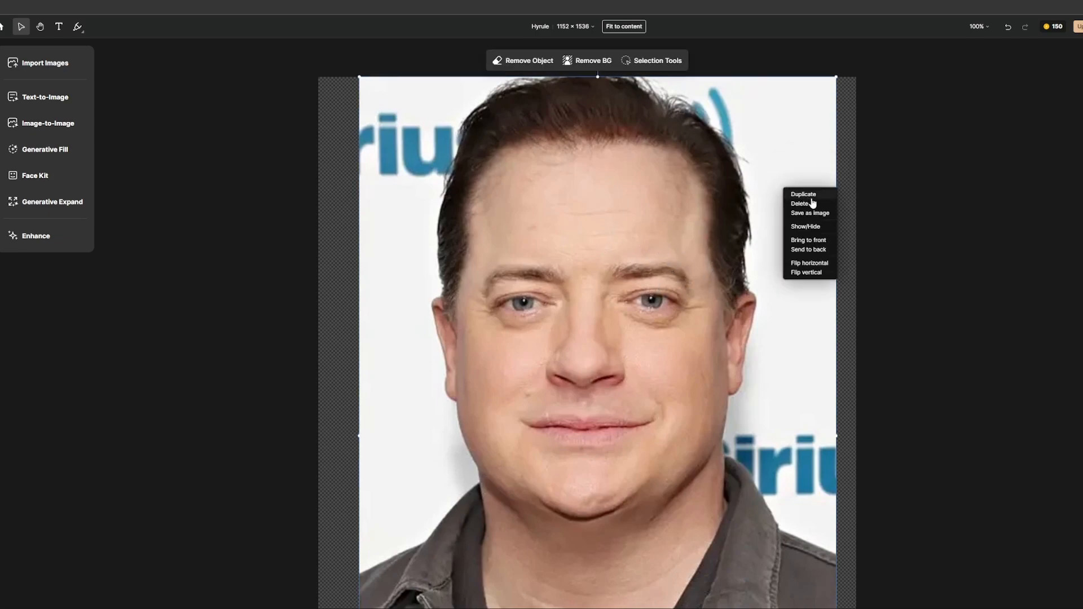
{"action": "left_click", "coordinate": [820, 228]}
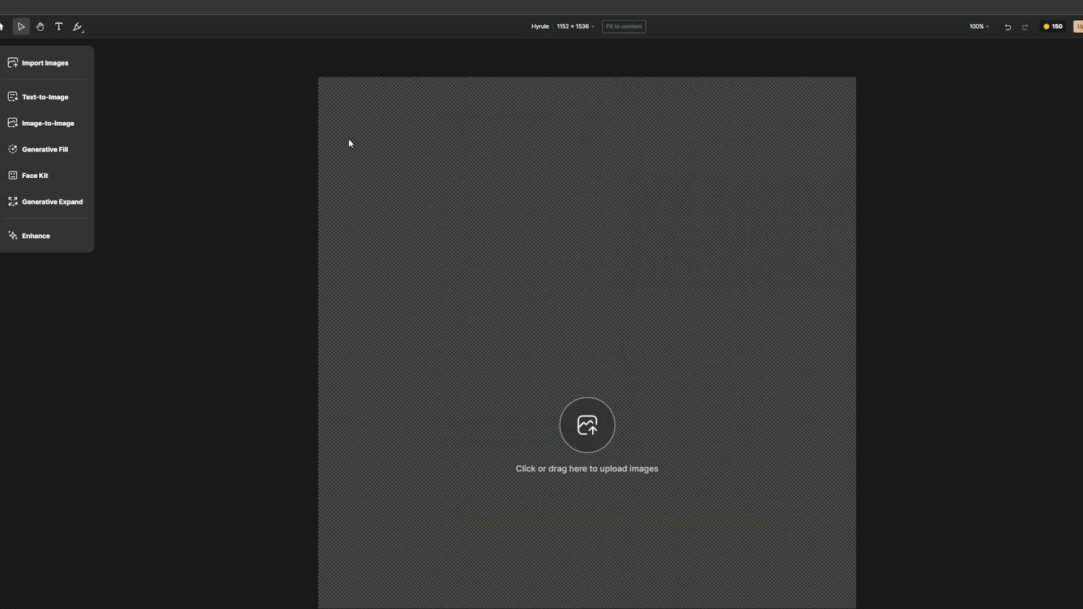
Undo the hiding of the original portrait and the deletion of the repaired one.
{"action": "left_click", "coordinate": [1007, 28]}
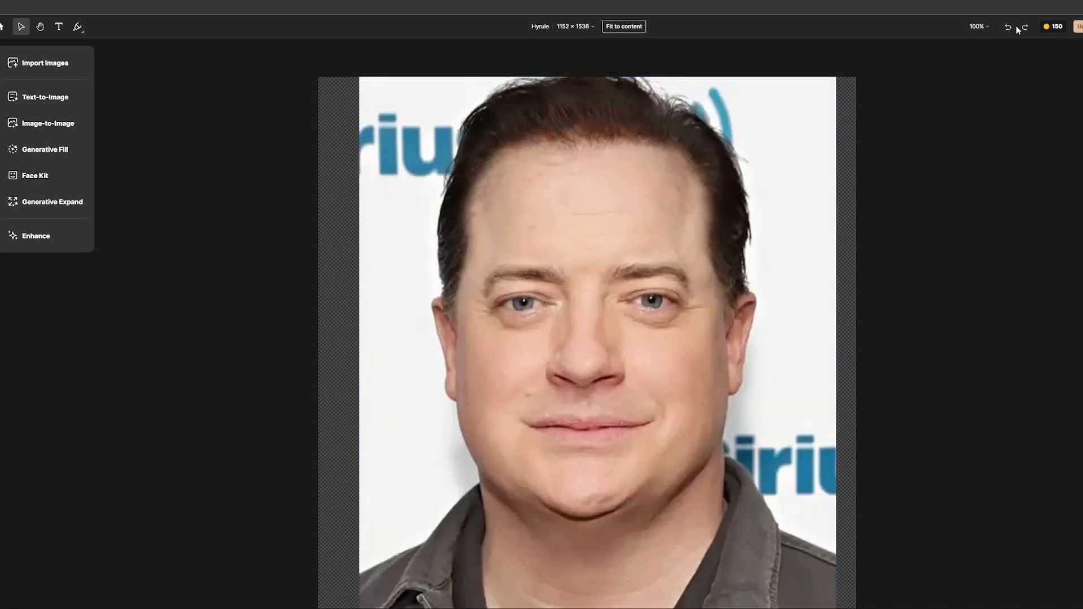
{"action": "left_click", "coordinate": [1007, 31]}
{"action": "left_click", "coordinate": [1008, 31]}
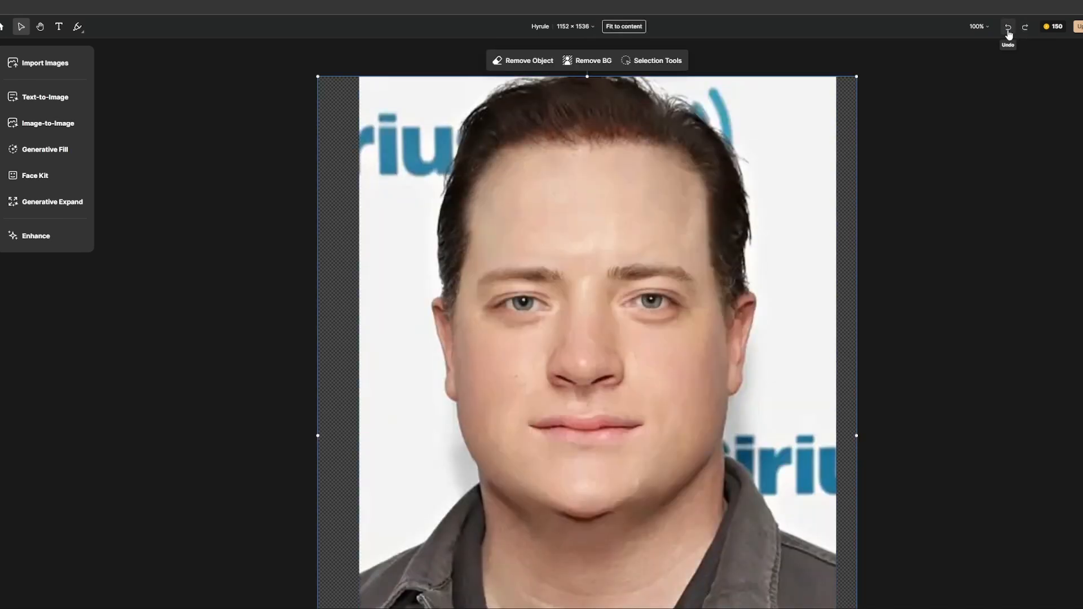
Compare the original and repaired faces by repeatedly redoing and undoing the deletion of the repaired portrait.
{"action": "left_click", "coordinate": [1021, 31]}
{"action": "left_click", "coordinate": [1009, 28]}
{"action": "left_click", "coordinate": [1022, 31]}
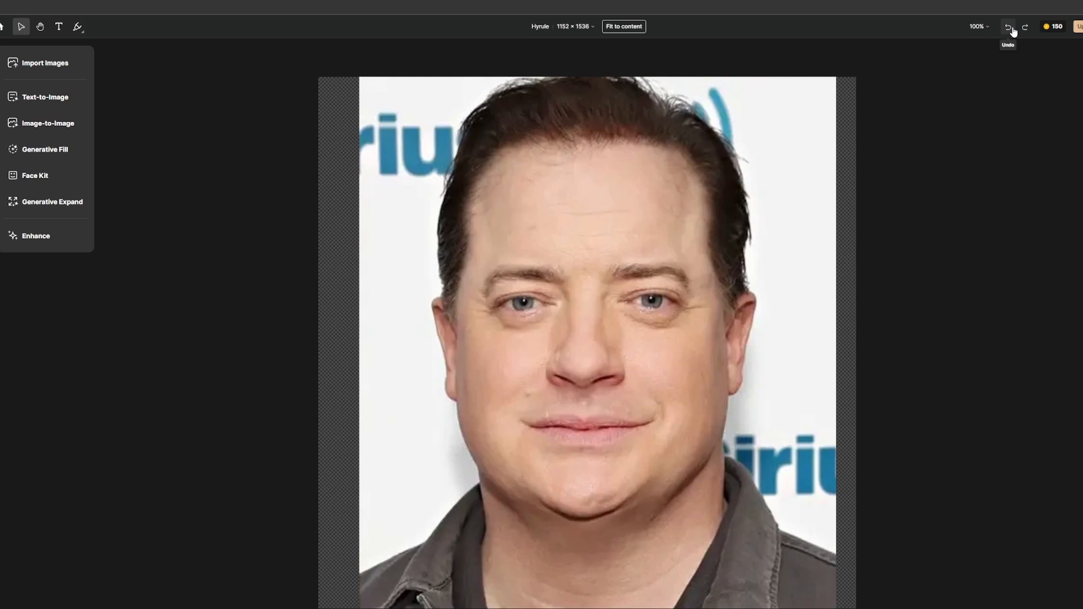
{"action": "left_click", "coordinate": [1010, 28]}
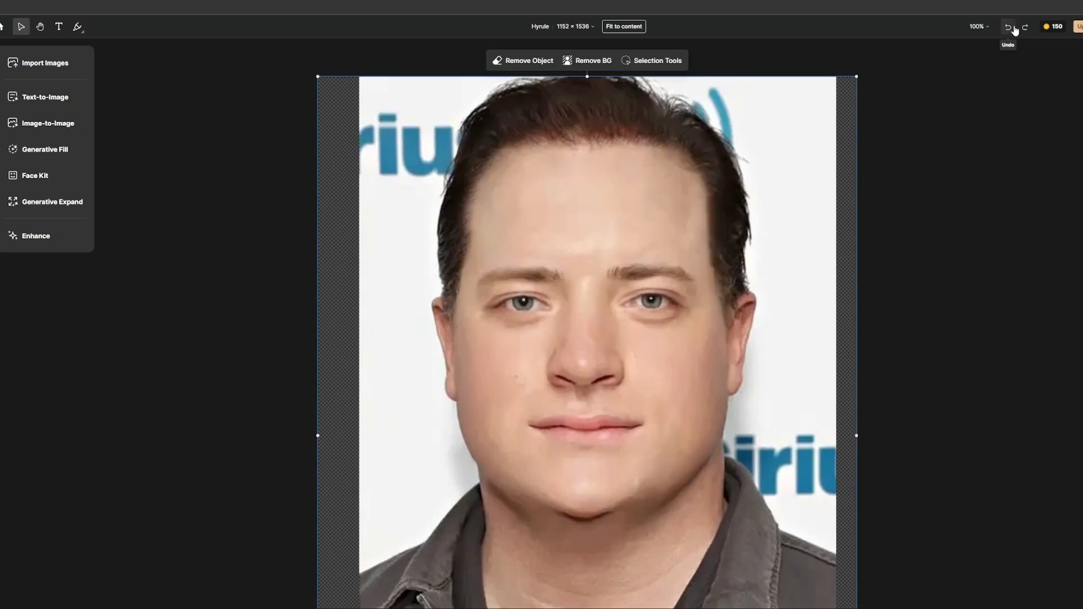
{"action": "left_click", "coordinate": [1021, 28]}
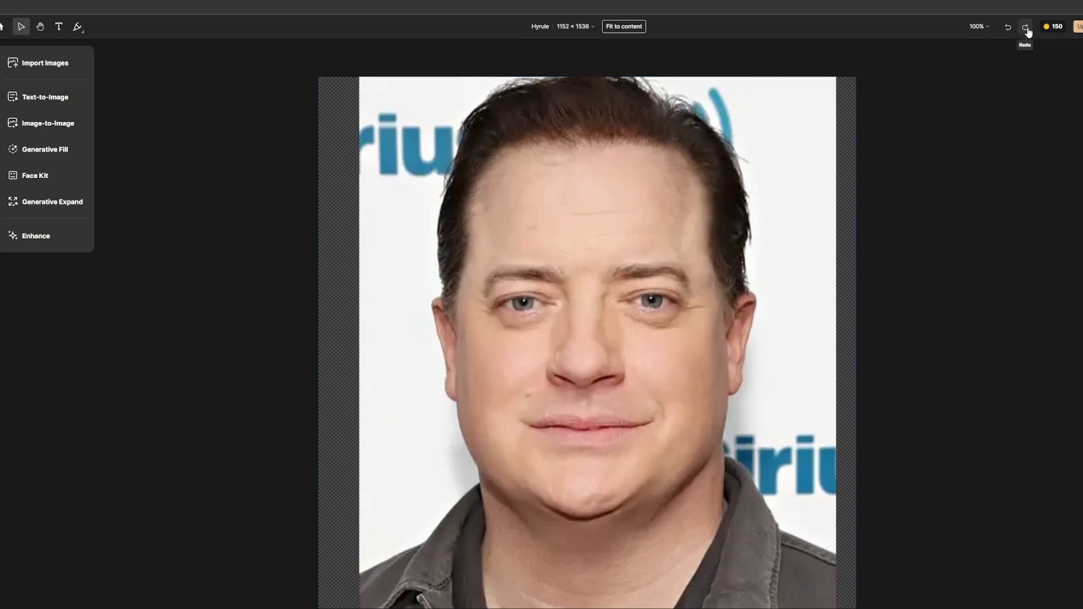
{"action": "left_click", "coordinate": [1022, 28]}
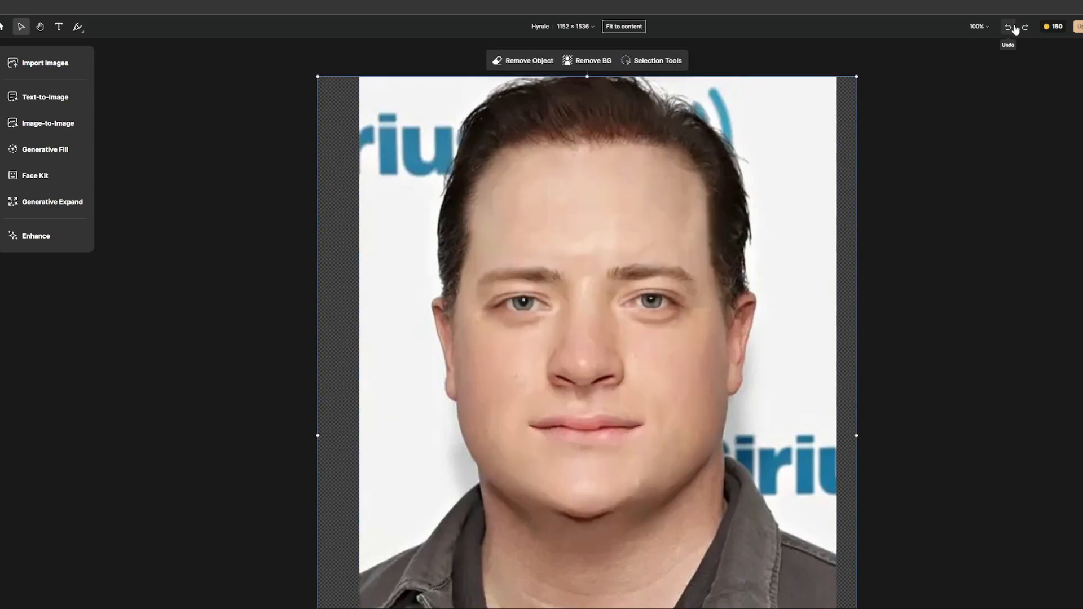
{"action": "left_click", "coordinate": [1024, 30]}
{"action": "left_click", "coordinate": [1010, 31]}
{"action": "left_click", "coordinate": [1025, 32]}
{"action": "left_click", "coordinate": [1013, 31]}
{"action": "left_click", "coordinate": [1025, 31]}
{"action": "left_click", "coordinate": [1010, 29]}
{"action": "left_click", "coordinate": [1026, 31]}
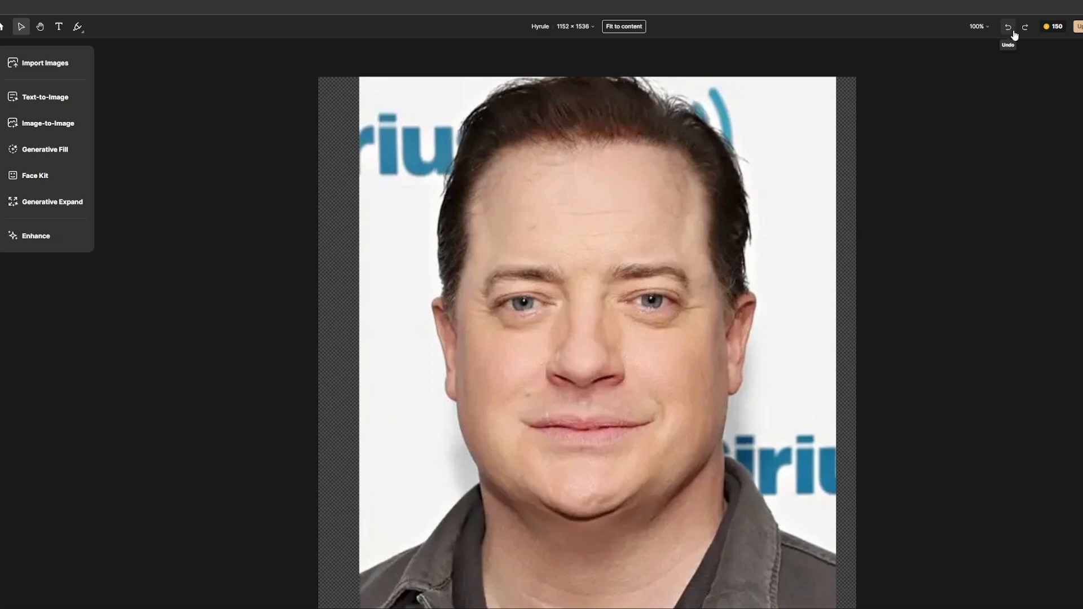
{"action": "left_click", "coordinate": [1013, 33]}
{"action": "left_click", "coordinate": [1029, 32]}
{"action": "left_click", "coordinate": [1009, 29]}
{"action": "left_click", "coordinate": [1026, 33]}
{"action": "left_click", "coordinate": [1009, 28]}
{"action": "left_click", "coordinate": [1025, 32]}
{"action": "left_click", "coordinate": [1008, 29]}
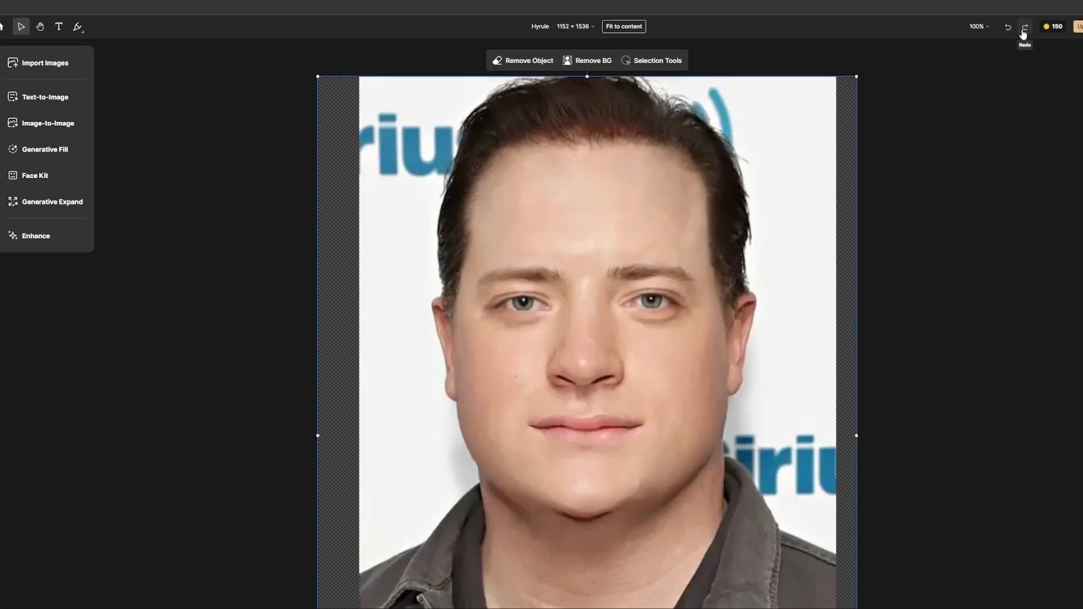
{"action": "left_click", "coordinate": [1022, 32]}
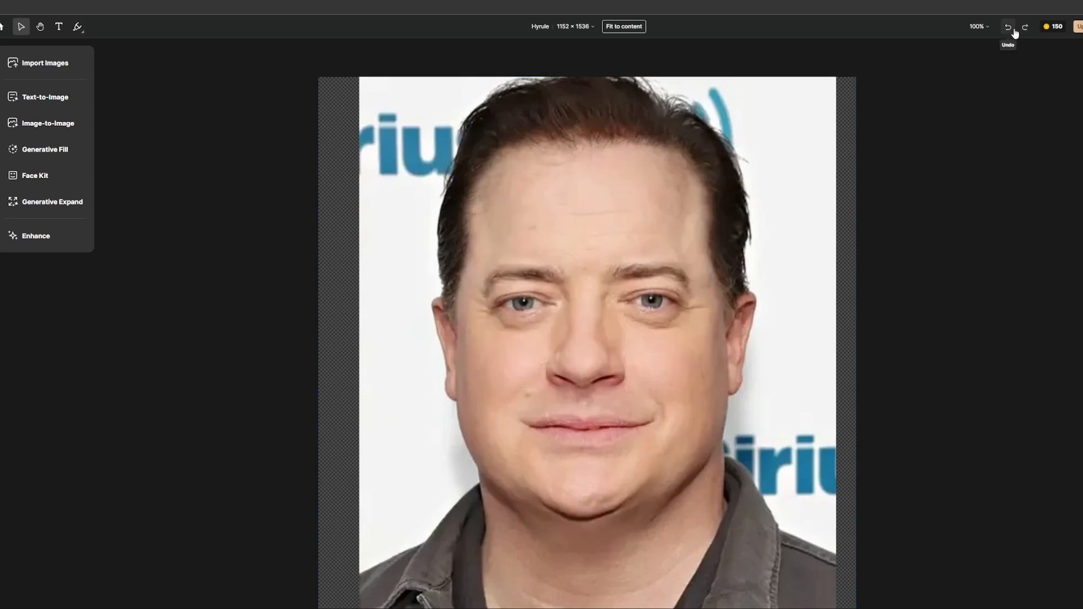
{"action": "left_click", "coordinate": [1012, 31]}
{"action": "left_click", "coordinate": [1024, 33]}
{"action": "left_click", "coordinate": [1009, 30]}
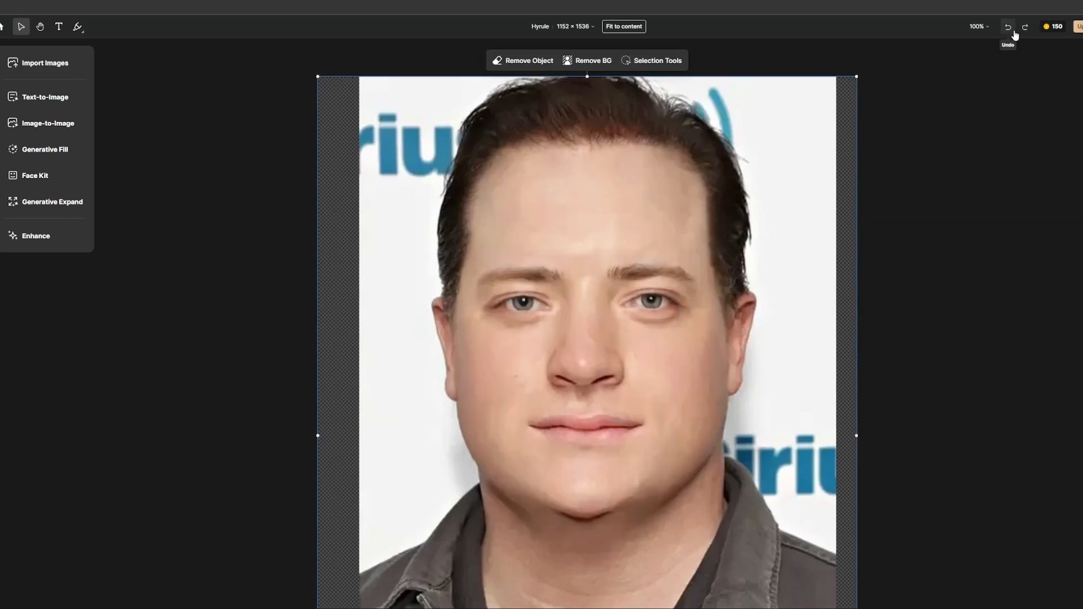
{"action": "left_click", "coordinate": [1023, 32]}
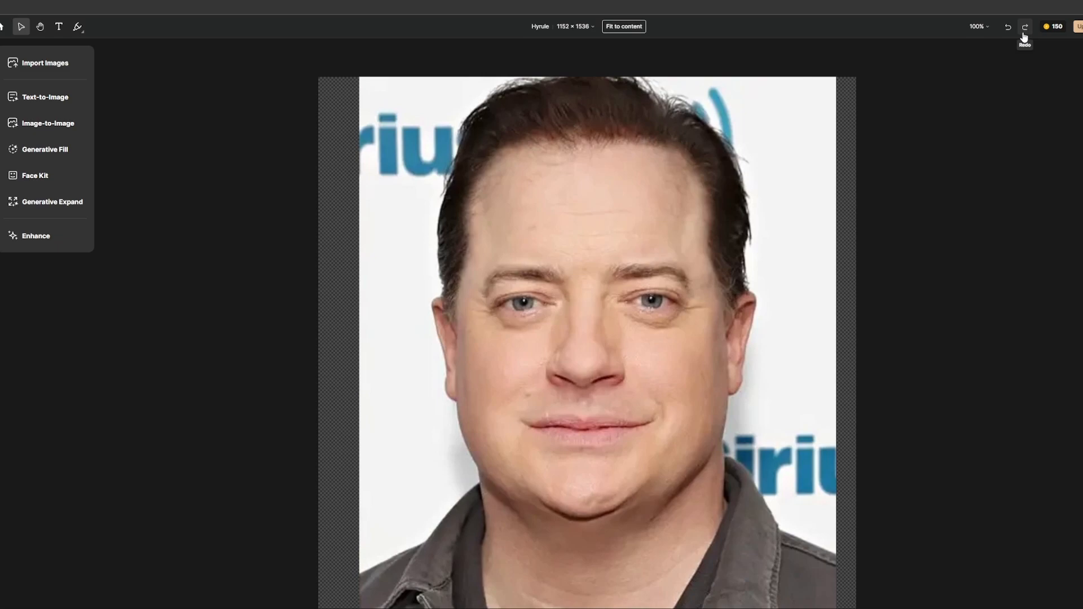
{"action": "left_click", "coordinate": [1012, 34]}
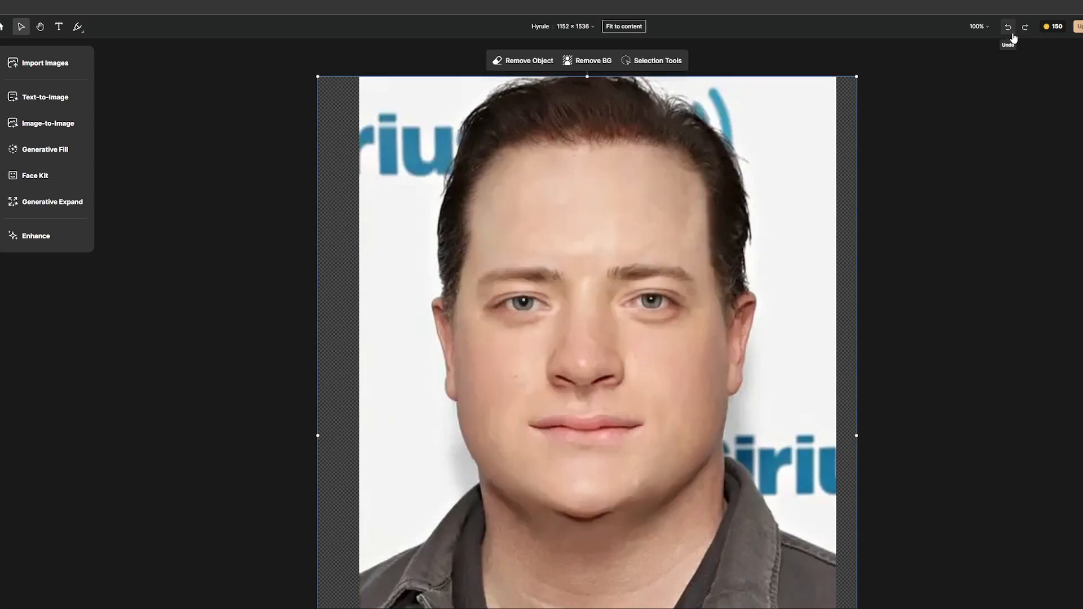
{"action": "left_click", "coordinate": [1007, 88]}
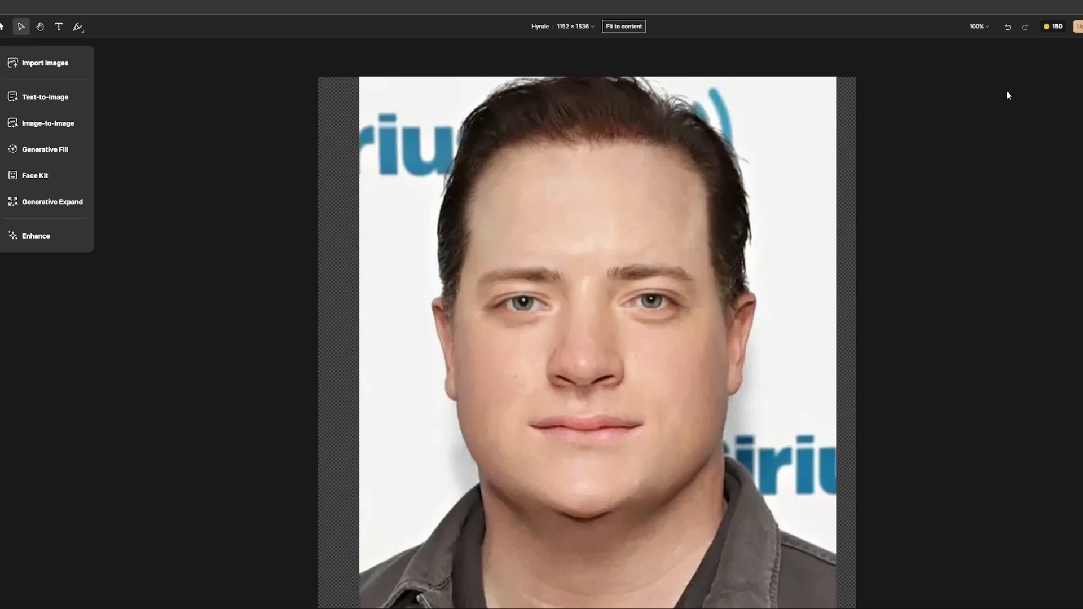
{"action": "left_click", "coordinate": [1015, 31]}
{"action": "left_click", "coordinate": [1011, 29]}
{"action": "left_click", "coordinate": [1024, 31]}
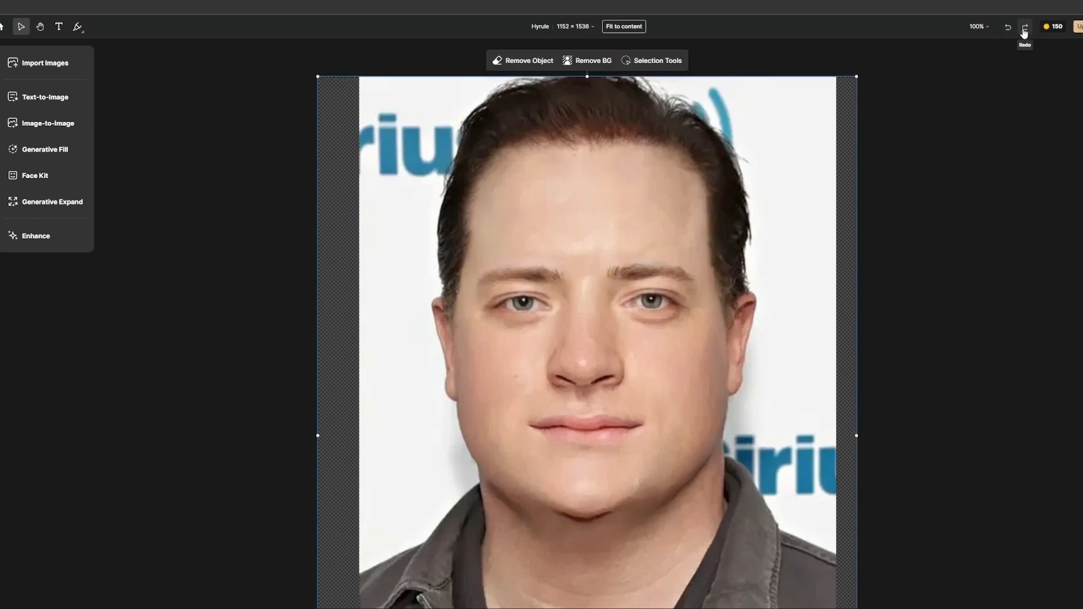
{"action": "left_click", "coordinate": [1014, 30]}
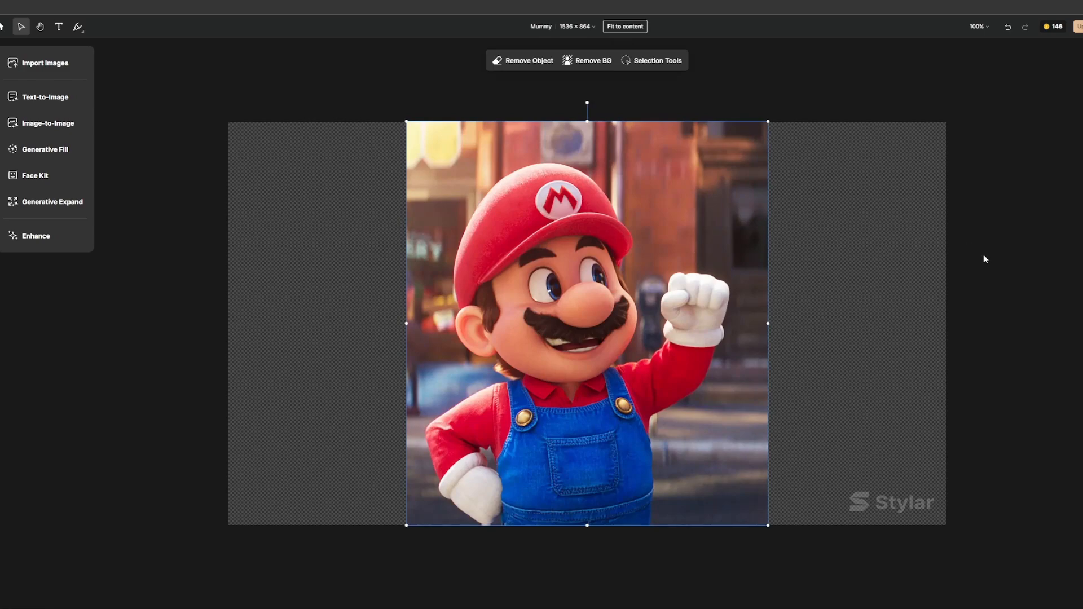
Set up a Generative Expand of the Mario picture with the prompt "Fireflower powerup" and extend the frame above him.
{"action": "left_click", "coordinate": [1016, 362]}
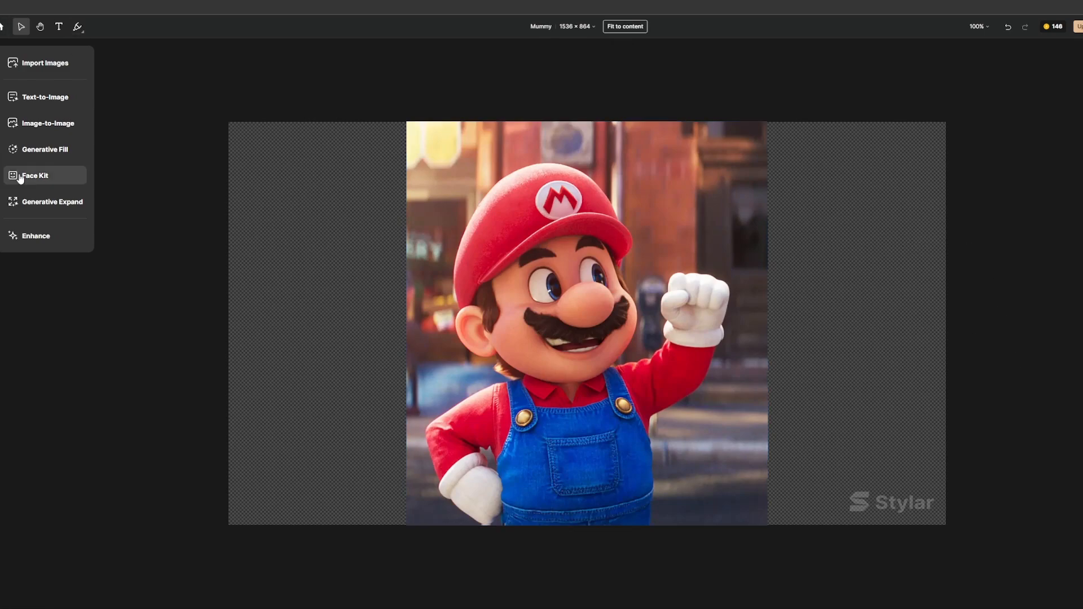
{"action": "left_click", "coordinate": [40, 202]}
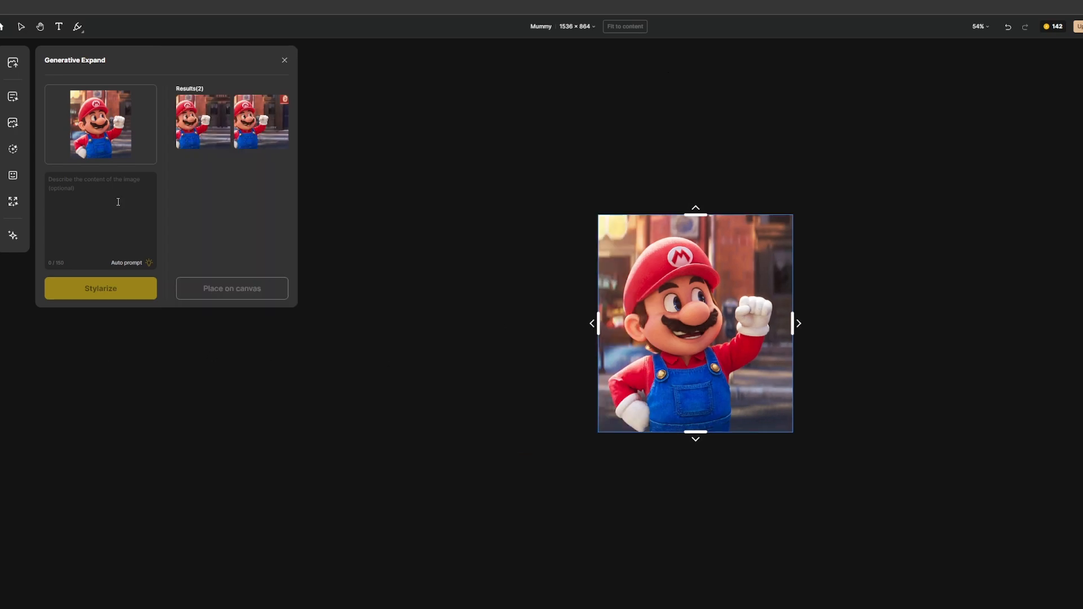
{"action": "left_click", "coordinate": [118, 202]}
{"action": "type", "text": "Fireflower powerup"}
{"action": "left_click_drag", "start_coordinate": [694, 214], "coordinate": [692, 60]}
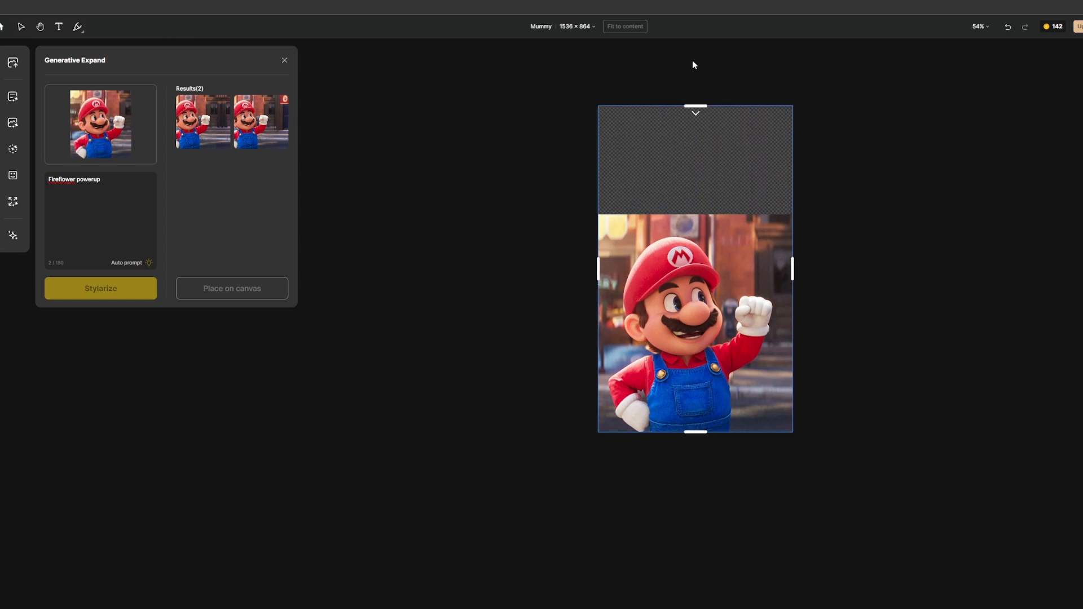
Try extending the expansion frame to the right of Mario, and try the left side instead.
{"action": "left_click", "coordinate": [798, 268]}
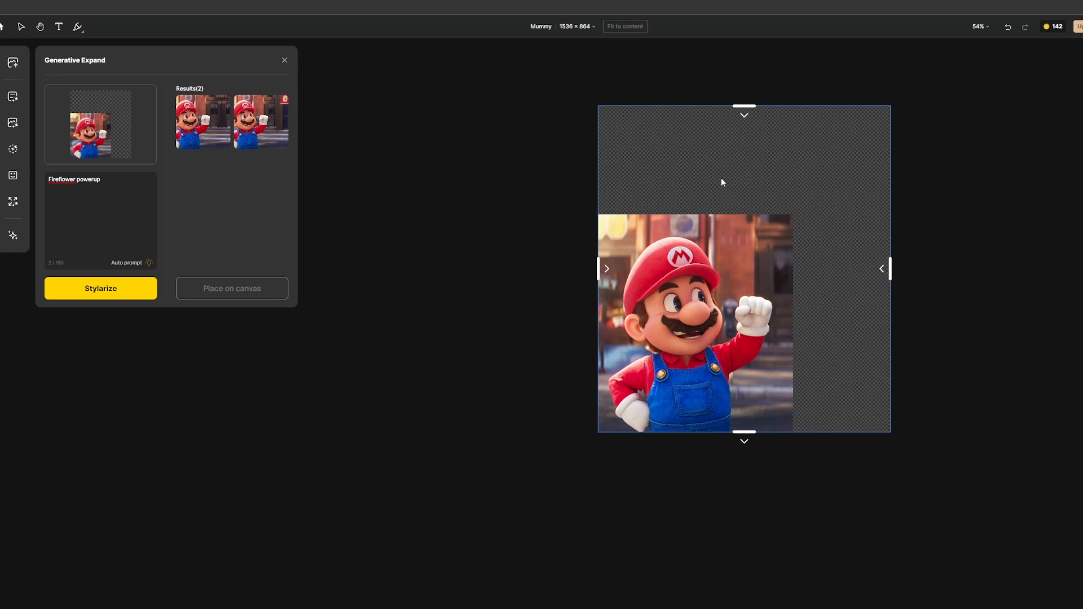
{"action": "left_click_drag", "start_coordinate": [882, 270], "coordinate": [690, 269]}
{"action": "left_click_drag", "start_coordinate": [598, 268], "coordinate": [375, 272]}
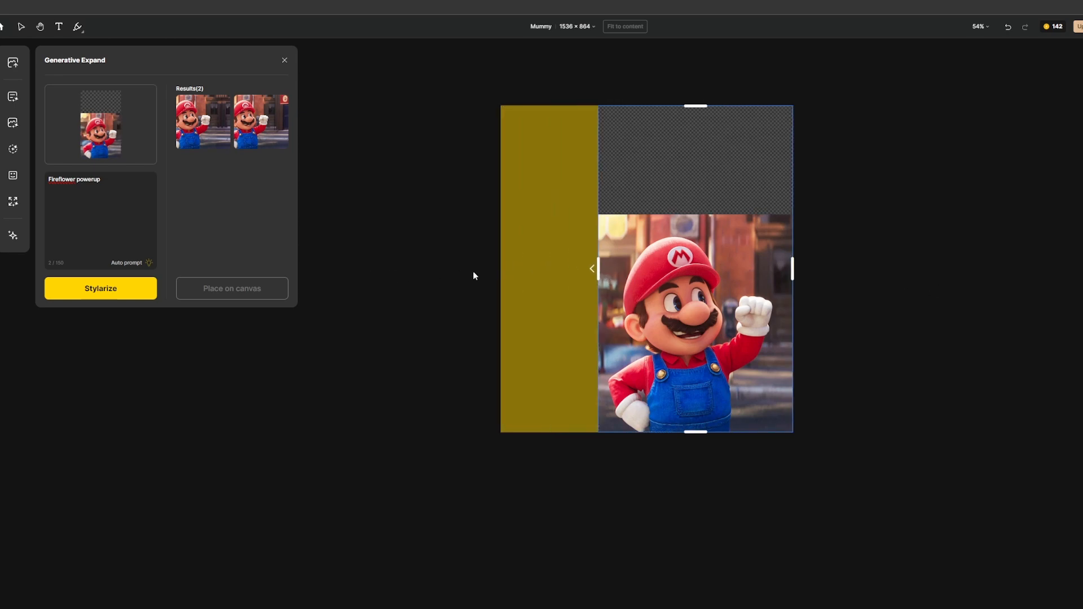
{"action": "left_click_drag", "start_coordinate": [471, 272], "coordinate": [328, 280]}
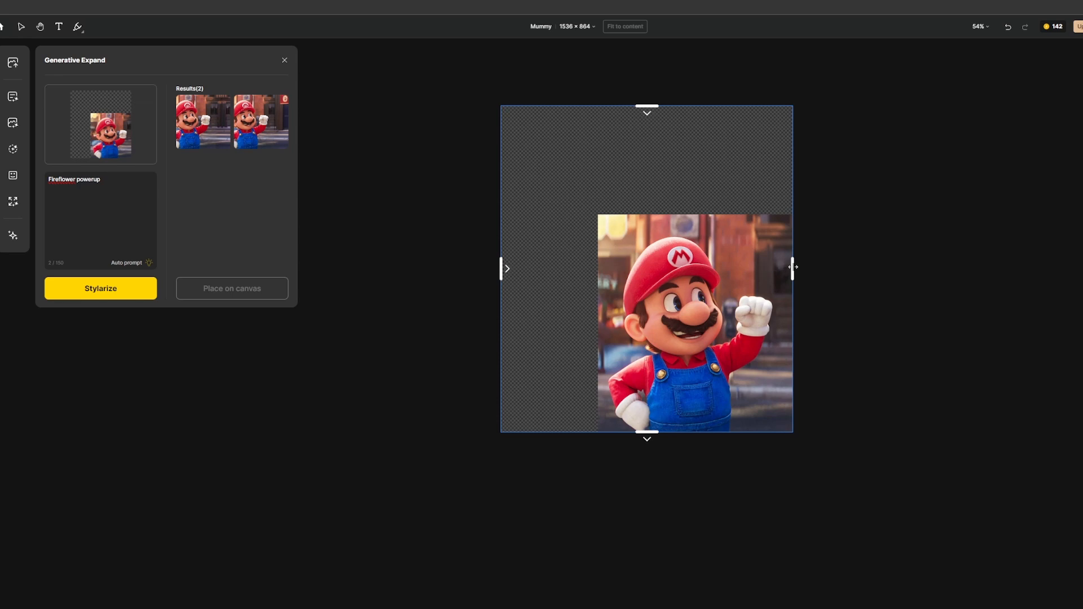
{"action": "left_click_drag", "start_coordinate": [504, 271], "coordinate": [599, 274]}
Extend the expansion frame to the right of Mario and generate the expanded image.
{"action": "left_click_drag", "start_coordinate": [796, 268], "coordinate": [937, 286]}
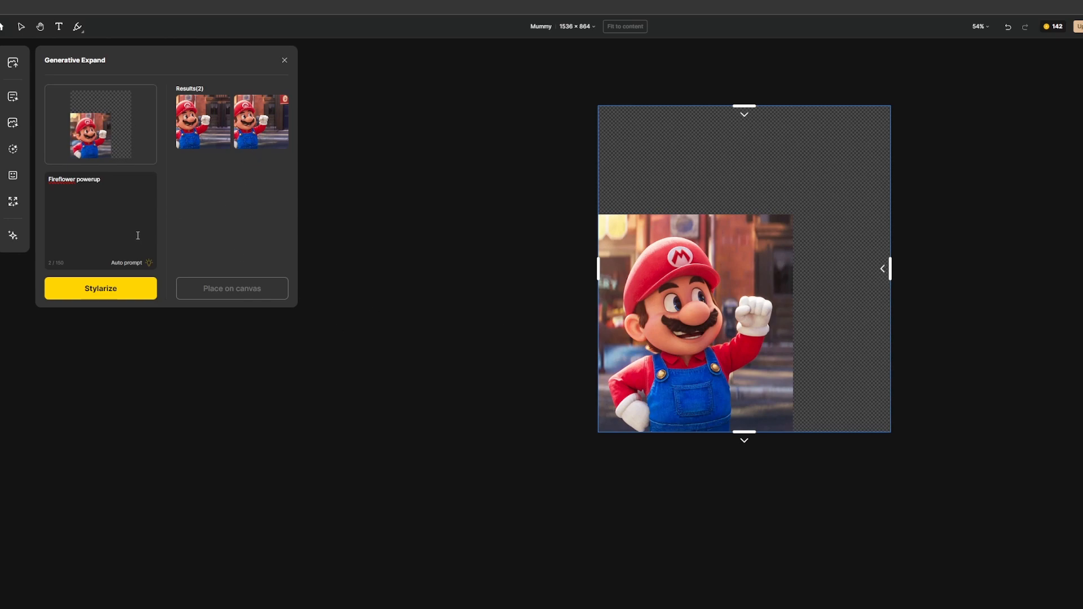
{"action": "left_click", "coordinate": [125, 294]}
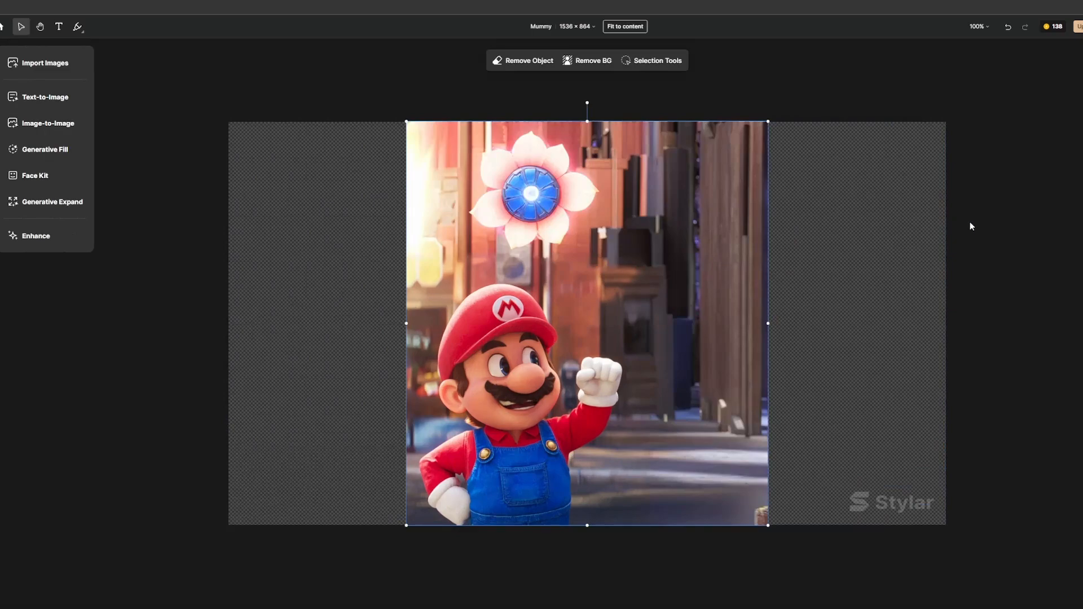
Extend the frame above the original Mario picture and generate a Generative Expand result with the prompt "City of New York".
{"action": "left_click", "coordinate": [995, 227]}
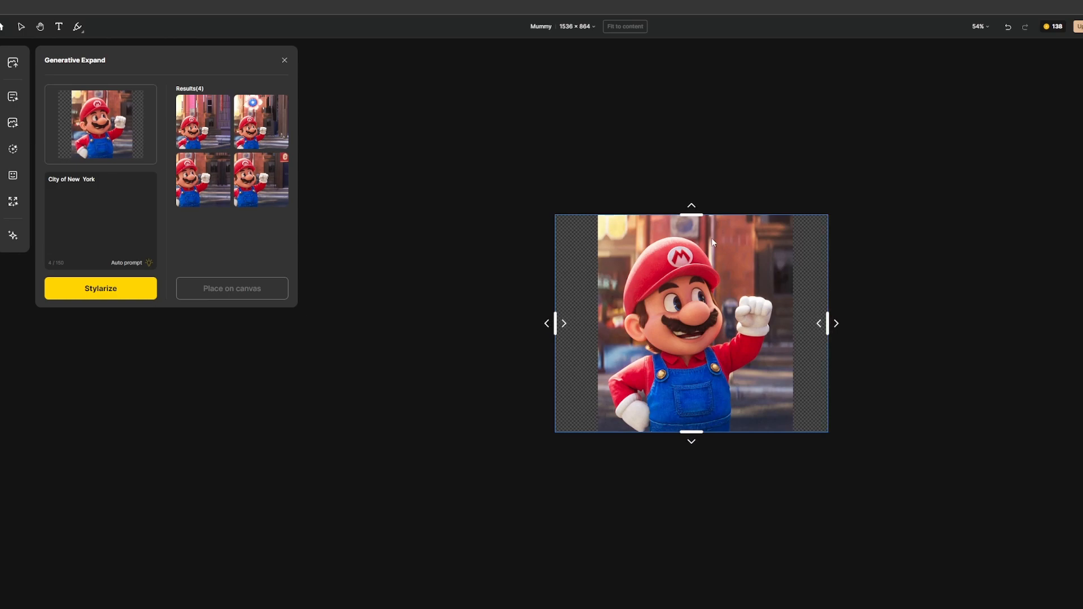
{"action": "left_click_drag", "start_coordinate": [692, 210], "coordinate": [697, 174]}
{"action": "left_click", "coordinate": [118, 290]}
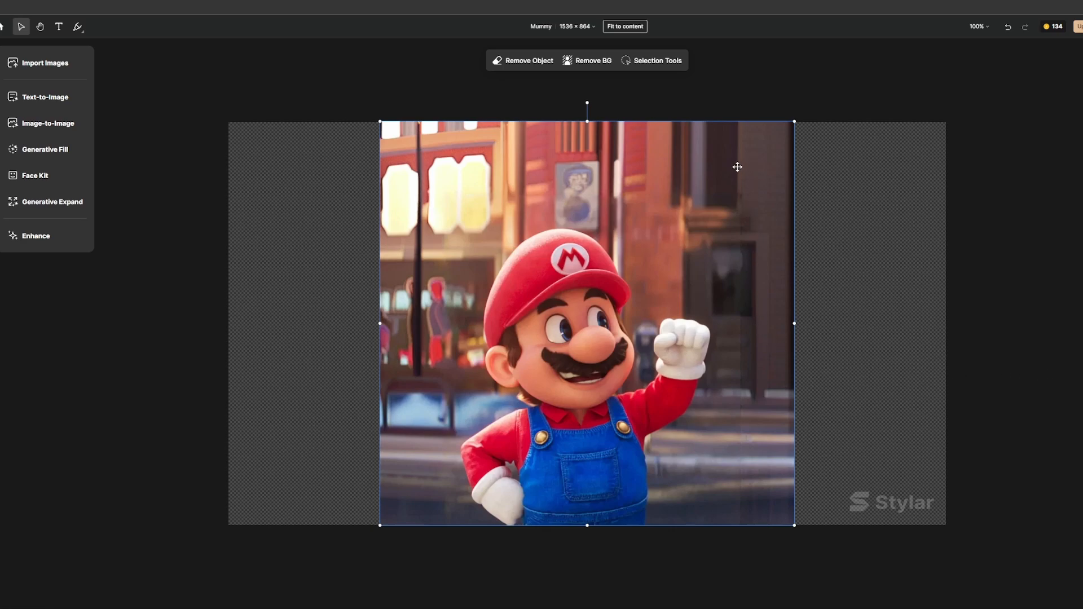
Compare the expanded Mario scene with the original by repeatedly undoing and redoing its placement.
{"action": "left_click", "coordinate": [1008, 27]}
{"action": "left_click", "coordinate": [1024, 27]}
{"action": "left_click", "coordinate": [1012, 28]}
{"action": "left_click", "coordinate": [1026, 27]}
{"action": "left_click", "coordinate": [1008, 27]}
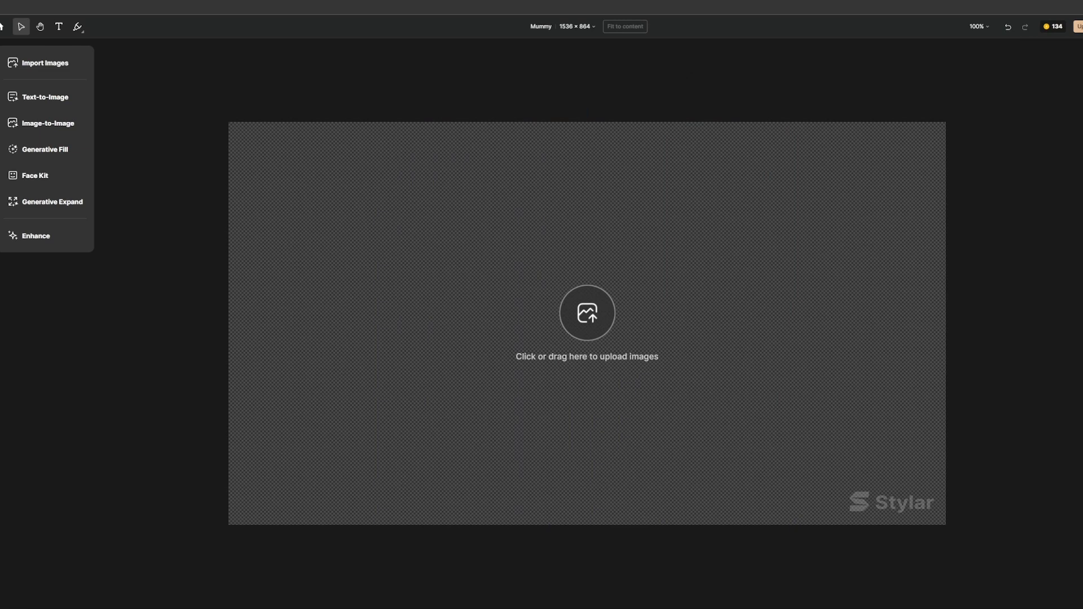
Import the Tails picture, then rename the project "Tails" and set its canvas to a 1:1 aspect ratio.
{"action": "left_click", "coordinate": [45, 69]}
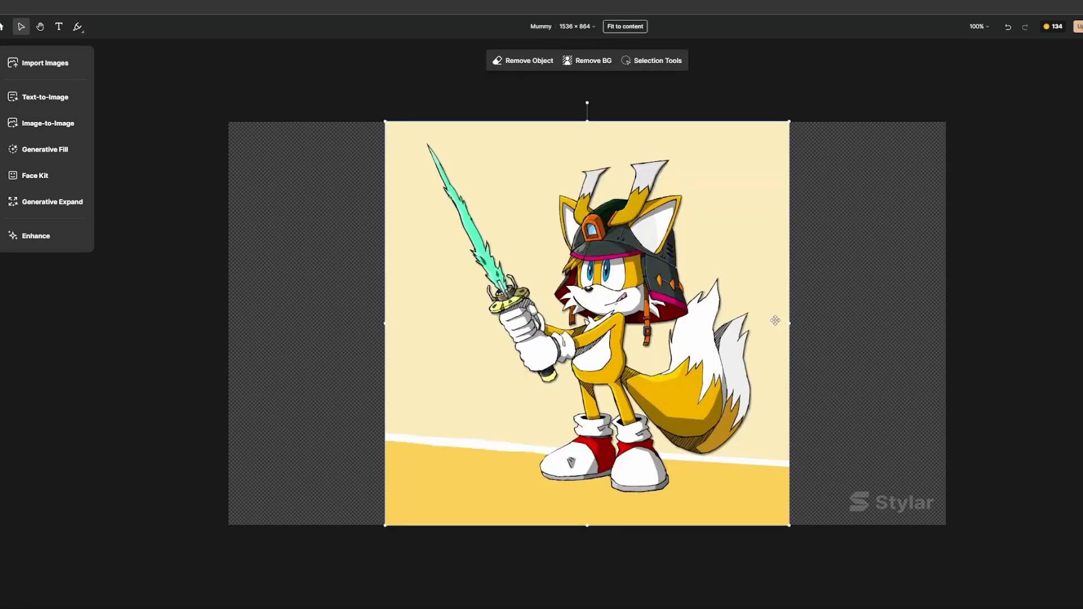
{"action": "left_click", "coordinate": [564, 27]}
{"action": "left_click_drag", "start_coordinate": [488, 70], "coordinate": [473, 72]}
{"action": "type", "text": "Tails"}
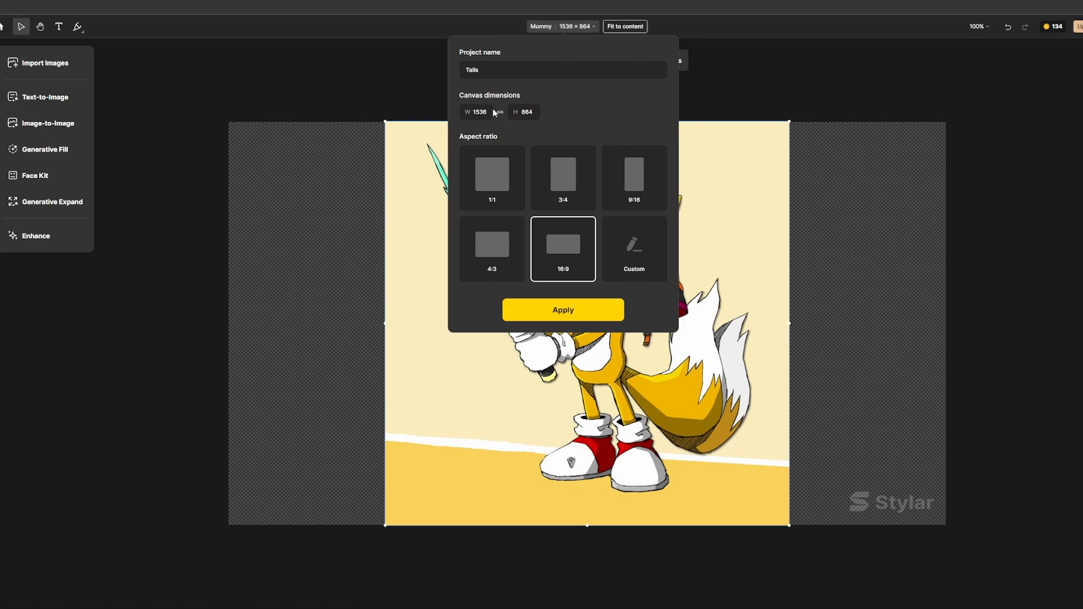
{"action": "left_click", "coordinate": [491, 189]}
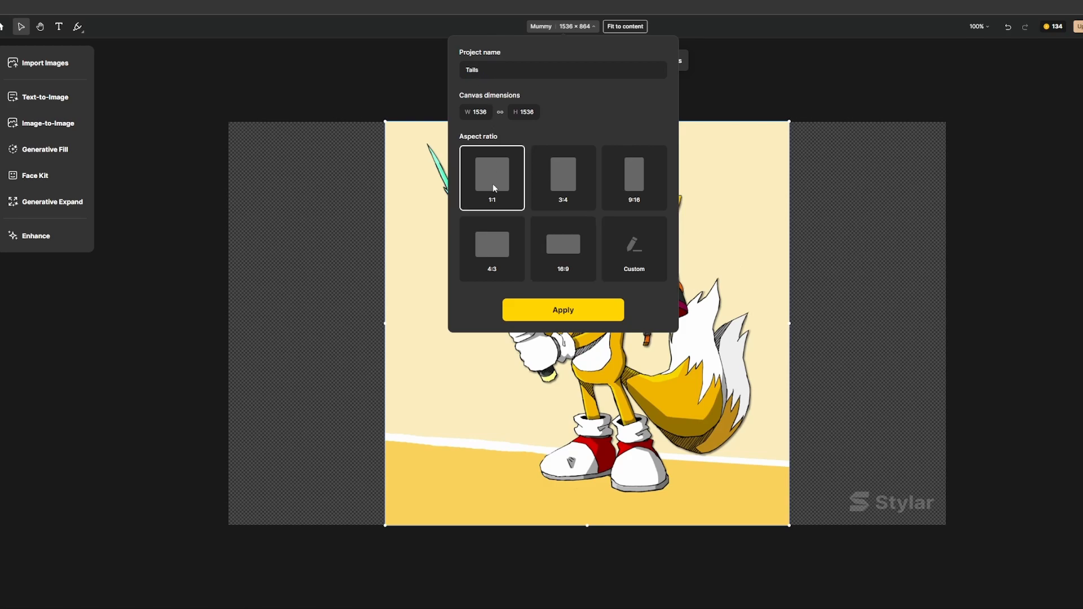
{"action": "left_click", "coordinate": [546, 309]}
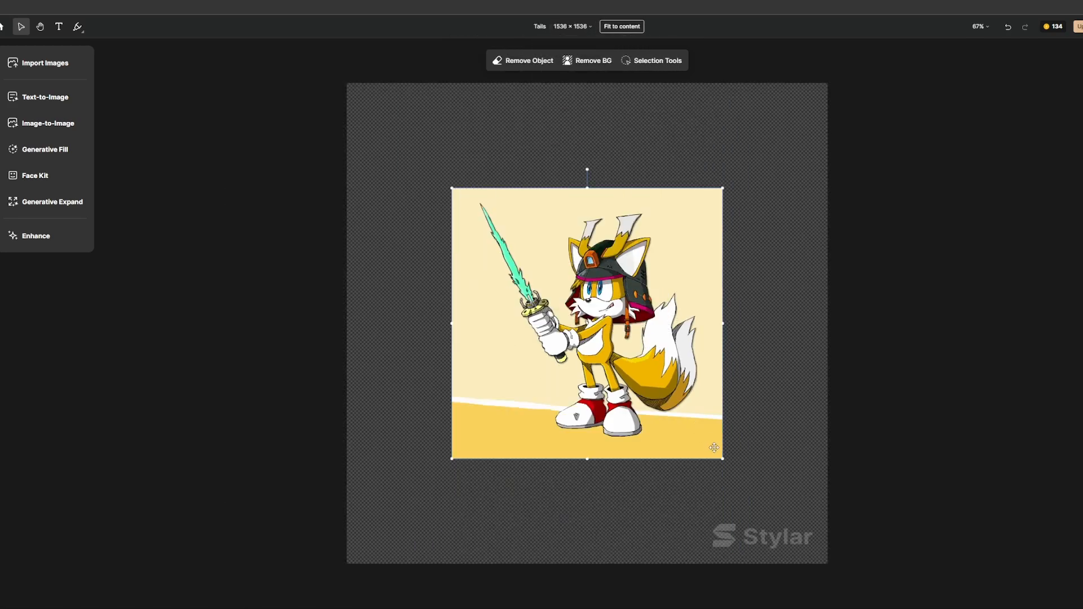
Enlarge the Tails picture from its lower-right corner and delete it from the canvas.
{"action": "left_click_drag", "start_coordinate": [722, 458], "coordinate": [778, 514]}
{"action": "right_click", "coordinate": [593, 295]}
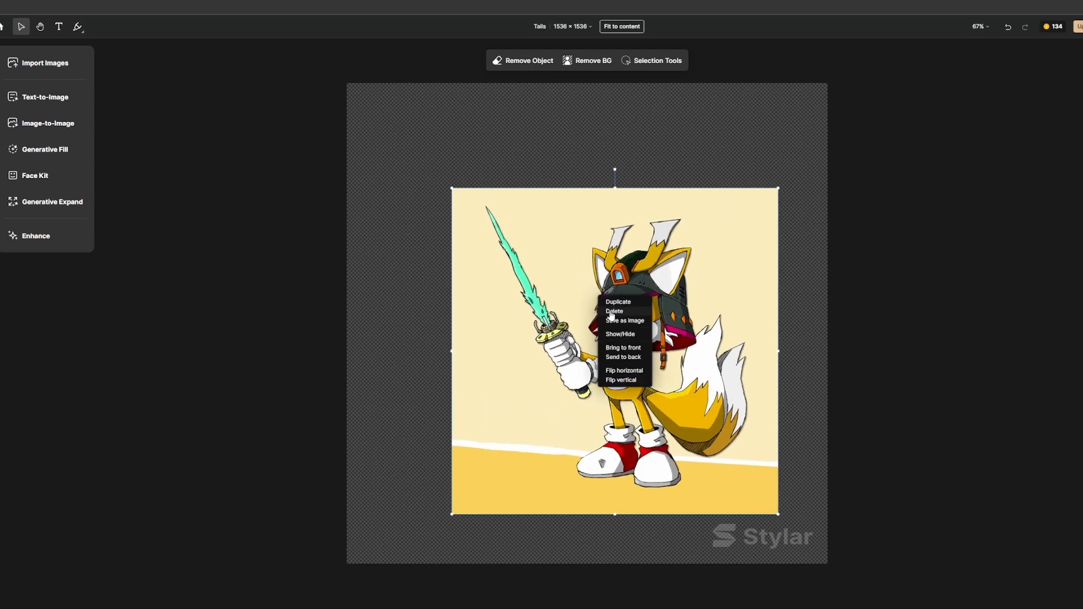
{"action": "left_click", "coordinate": [612, 316]}
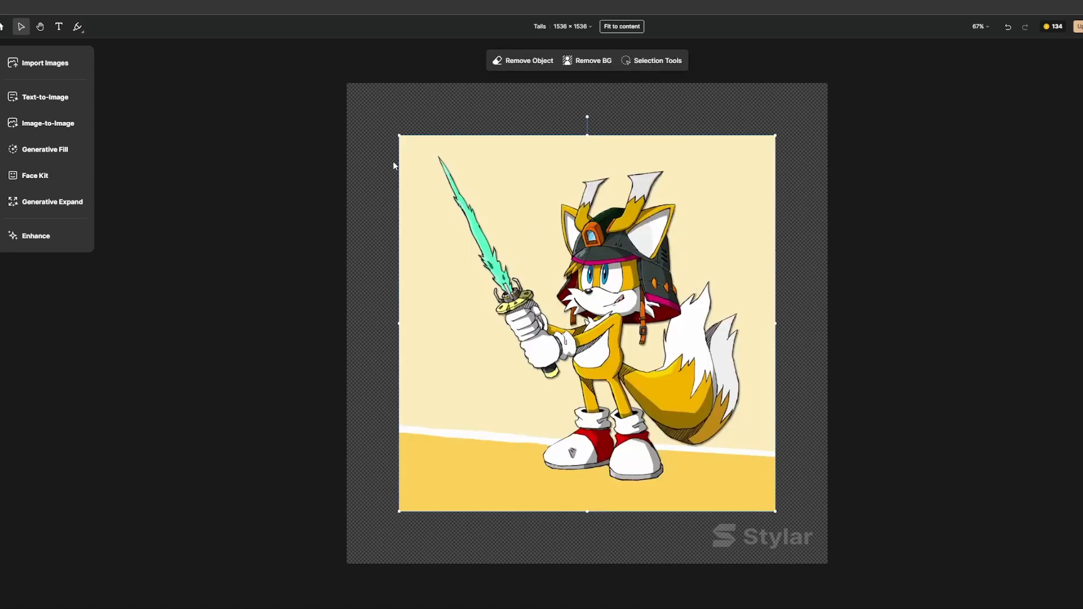
Scale the Tails picture from its opposite corners to fill the whole square canvas and deselect it.
{"action": "left_click_drag", "start_coordinate": [399, 137], "coordinate": [349, 82]}
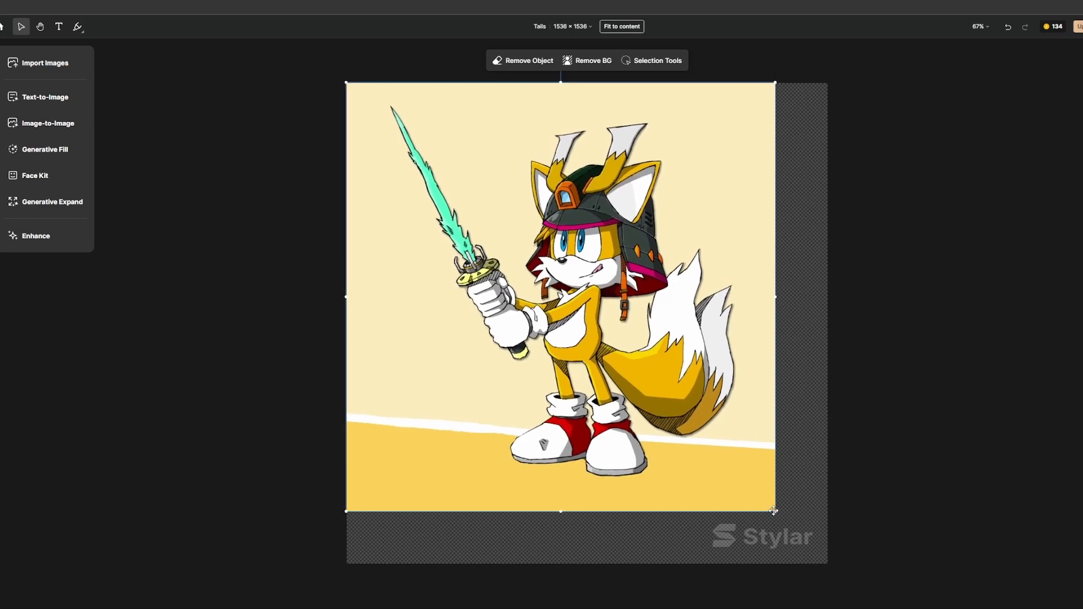
{"action": "left_click_drag", "start_coordinate": [774, 511], "coordinate": [828, 564]}
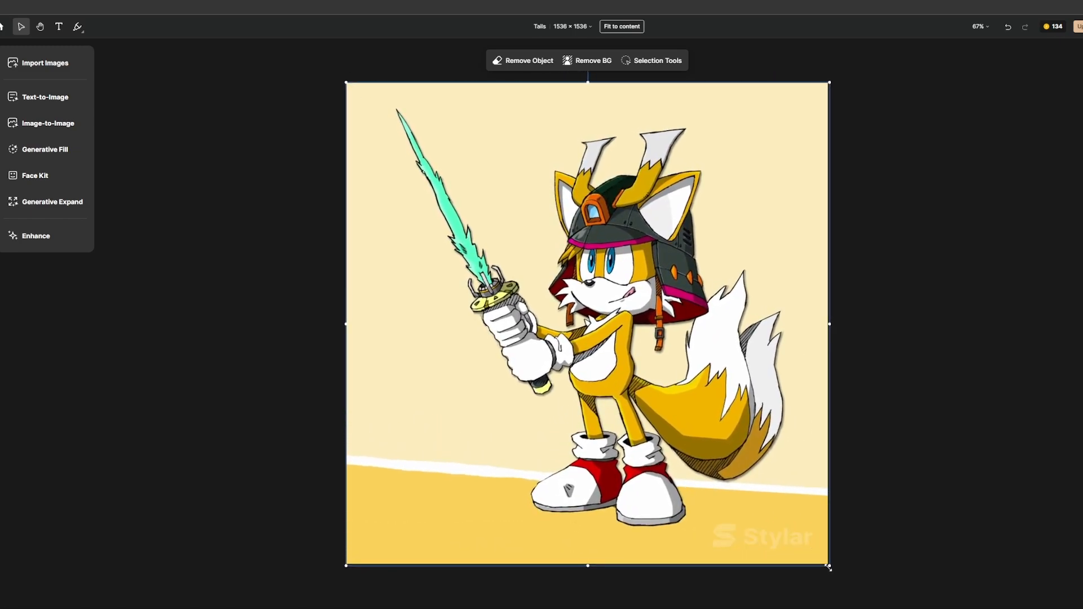
{"action": "left_click", "coordinate": [915, 504]}
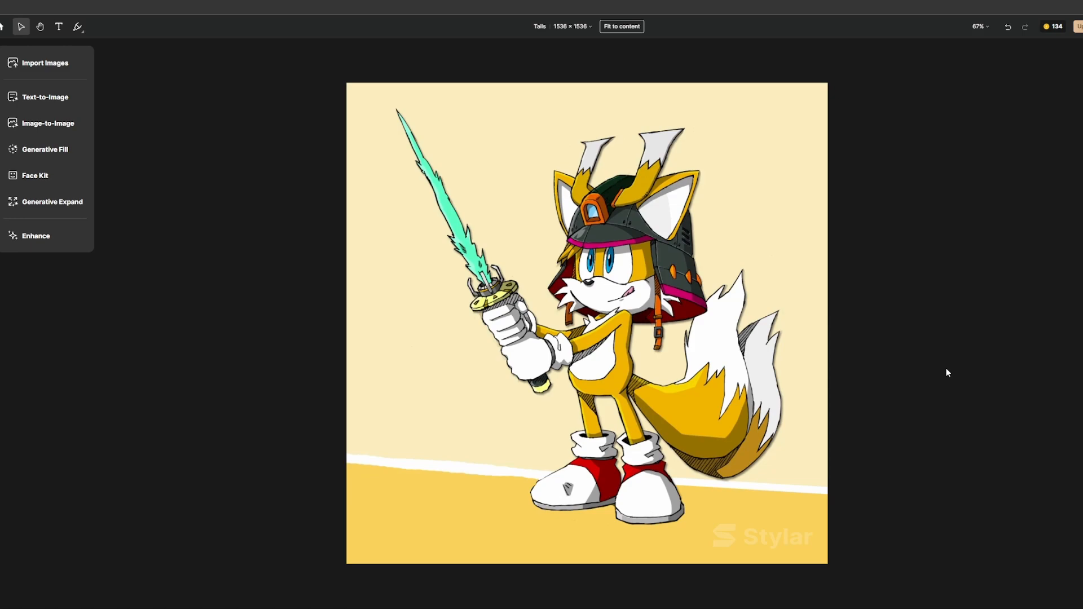
Enhance the Tails picture at the preset strength and compare the result with the original using the divider.
{"action": "left_click", "coordinate": [56, 239]}
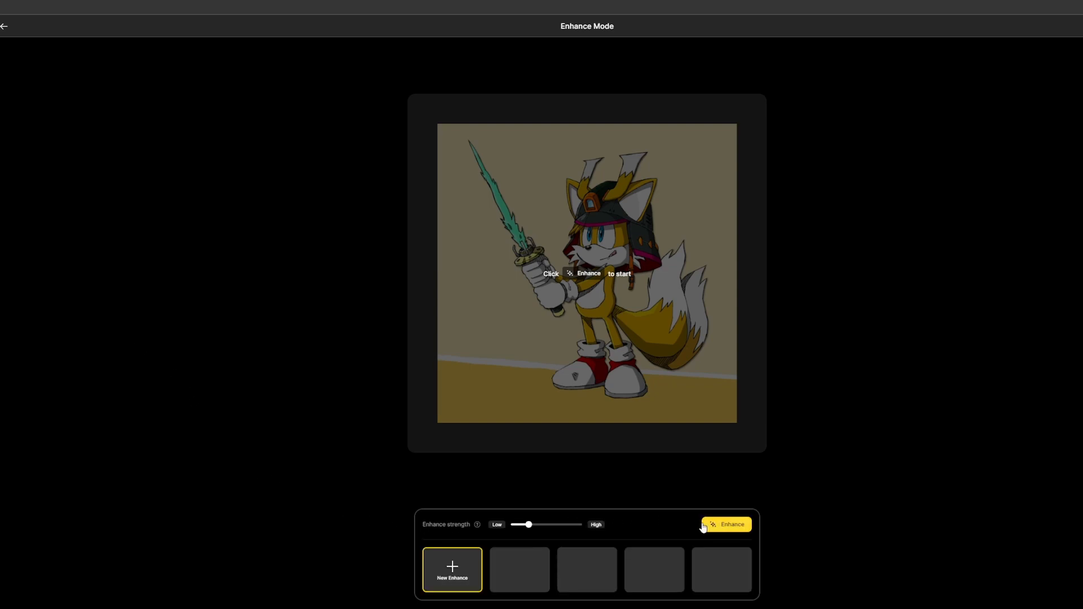
{"action": "left_click", "coordinate": [728, 525]}
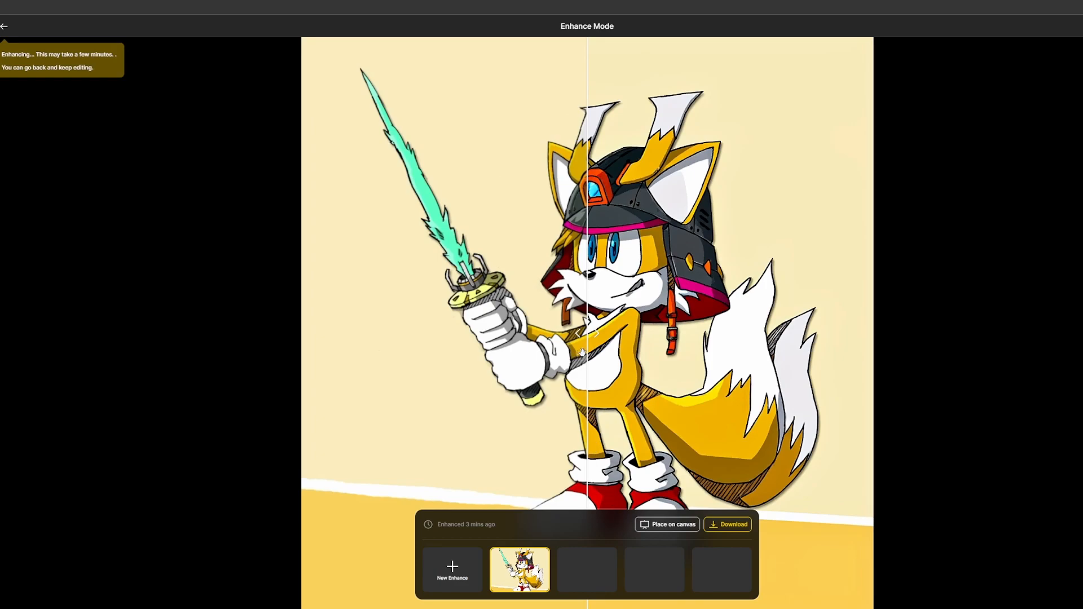
{"action": "left_click_drag", "start_coordinate": [586, 356], "coordinate": [845, 378]}
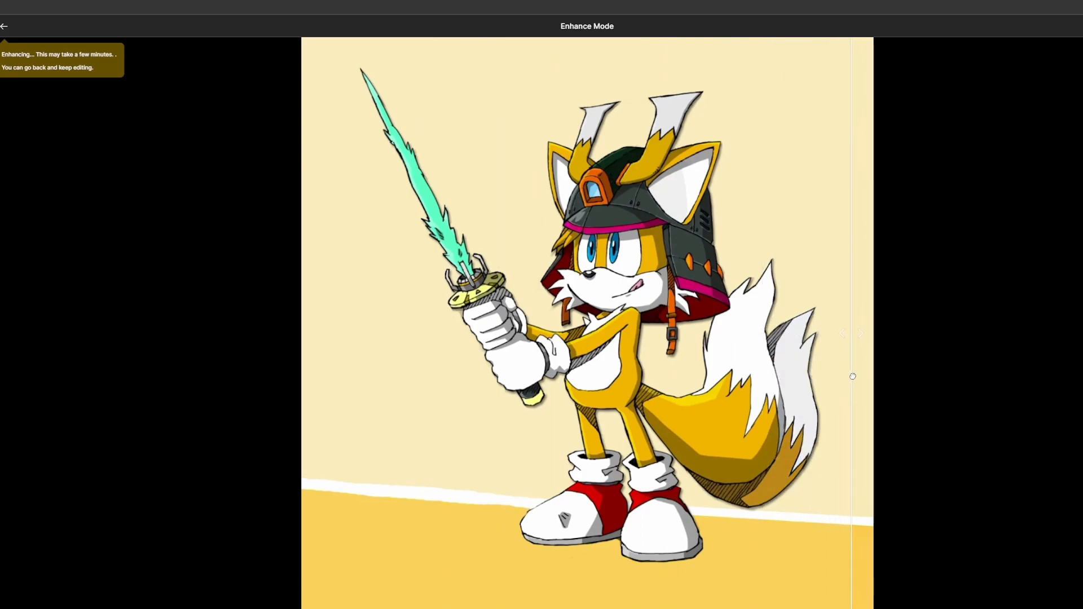